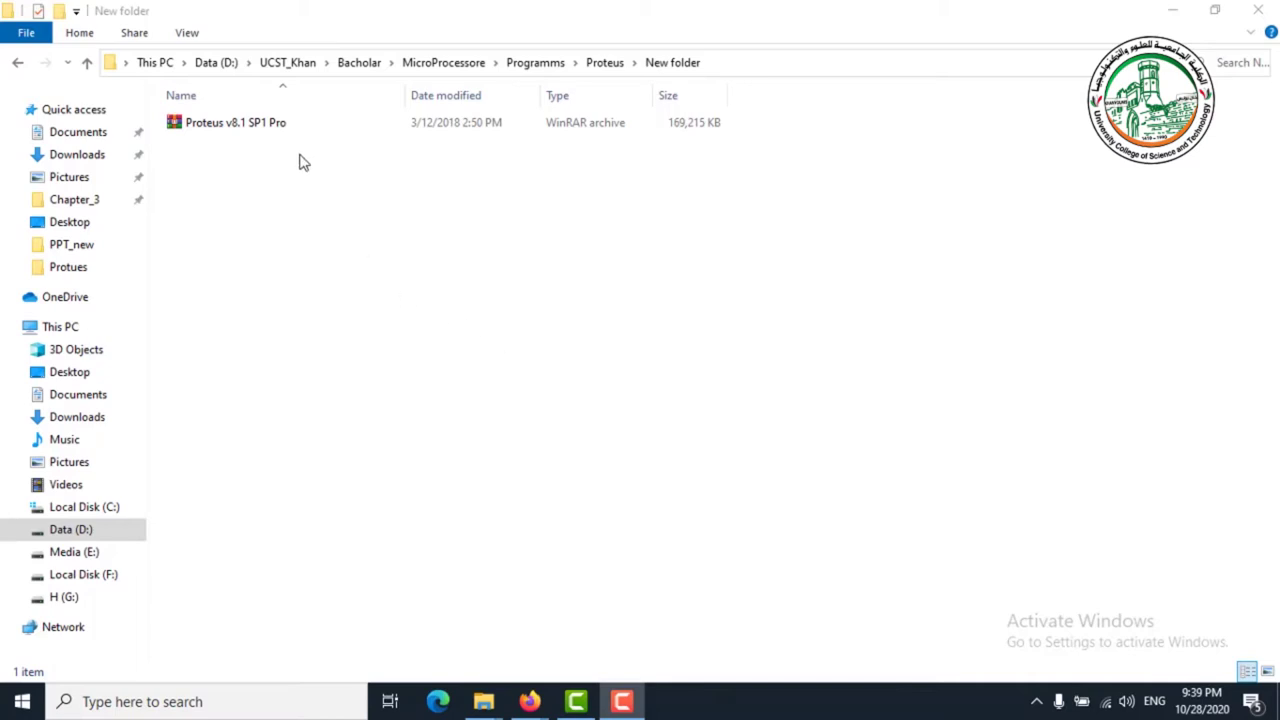
Step: Extract the Proteus v8.1 SP1 Pro archive and the Crack archive it contains into the current folder
right_click(261, 124)
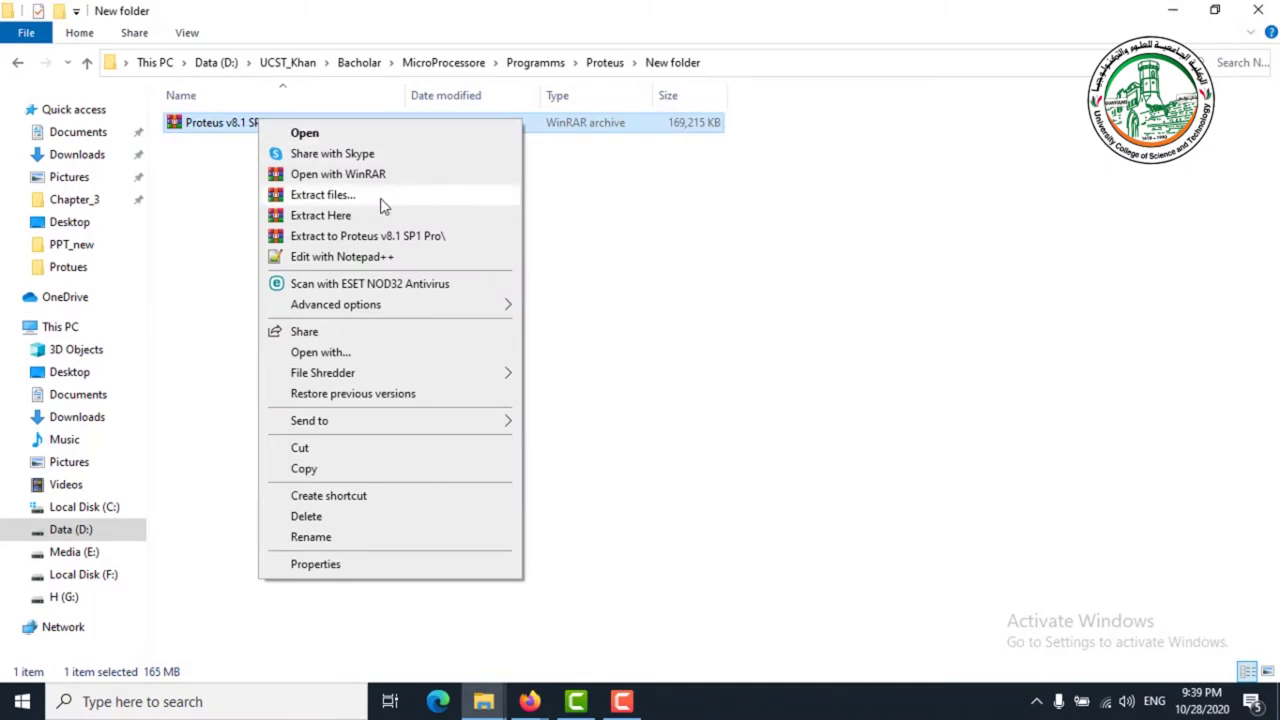
click(381, 216)
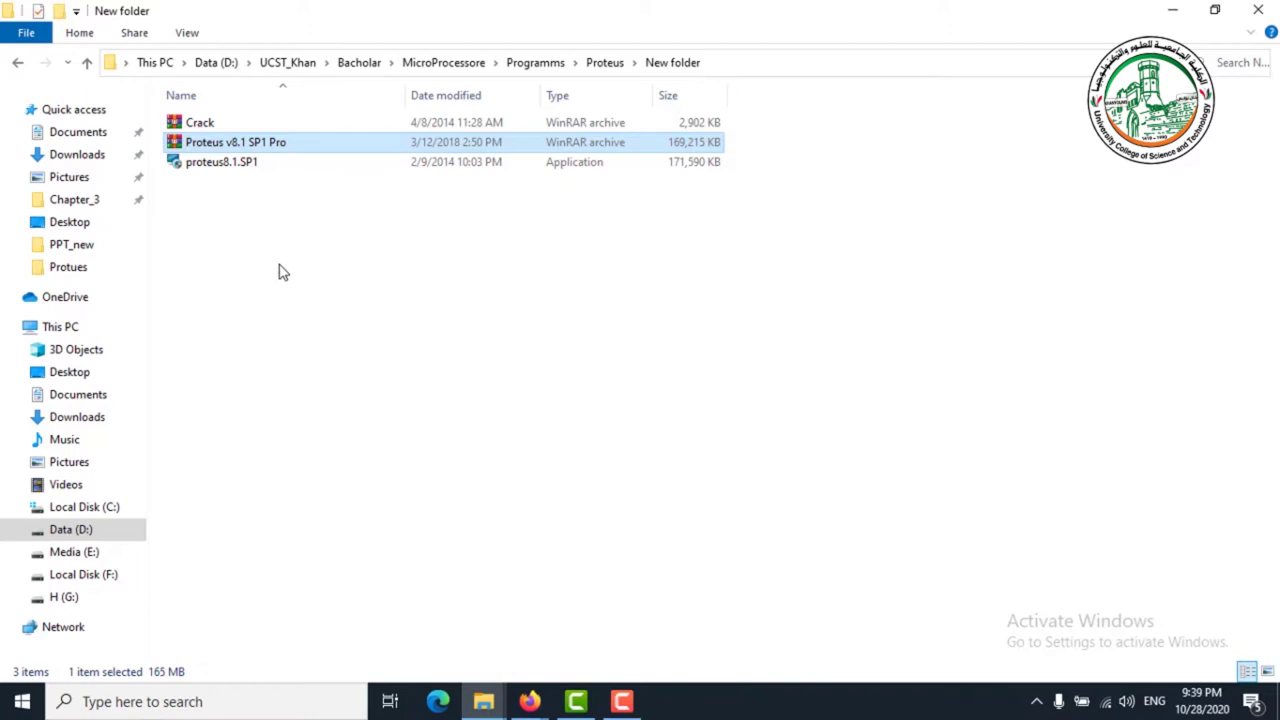
right_click(217, 121)
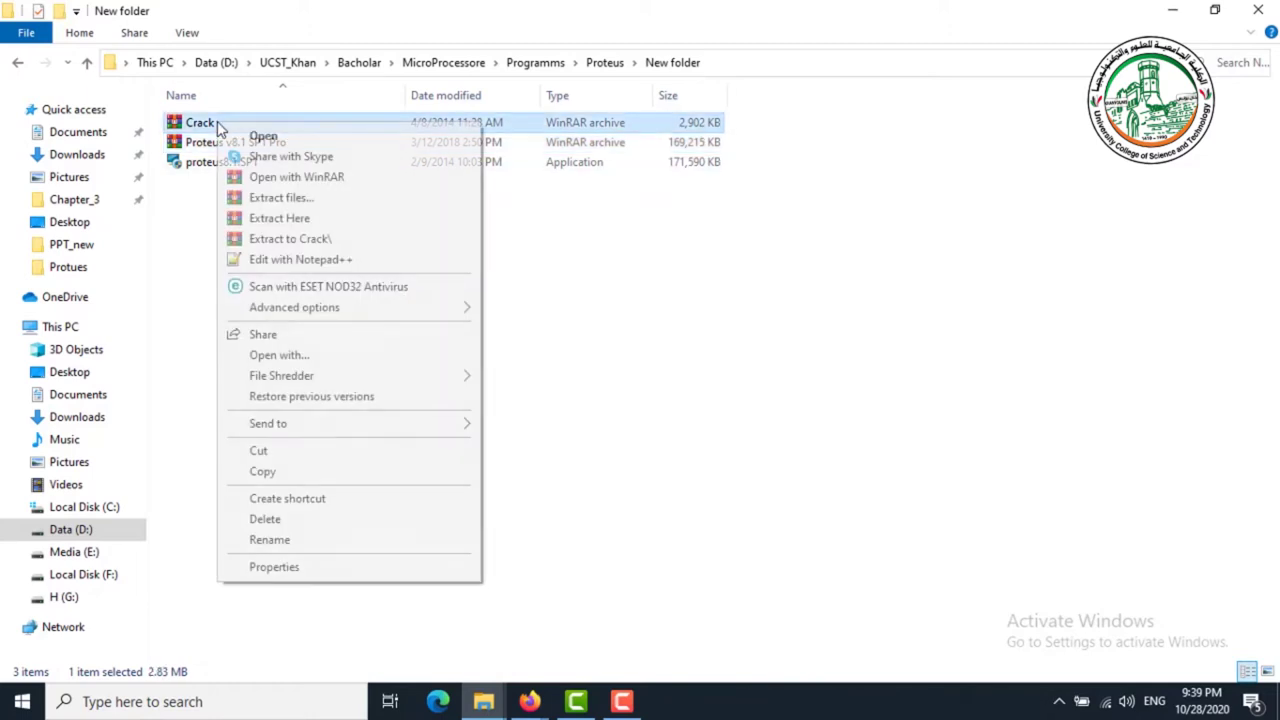
click(310, 218)
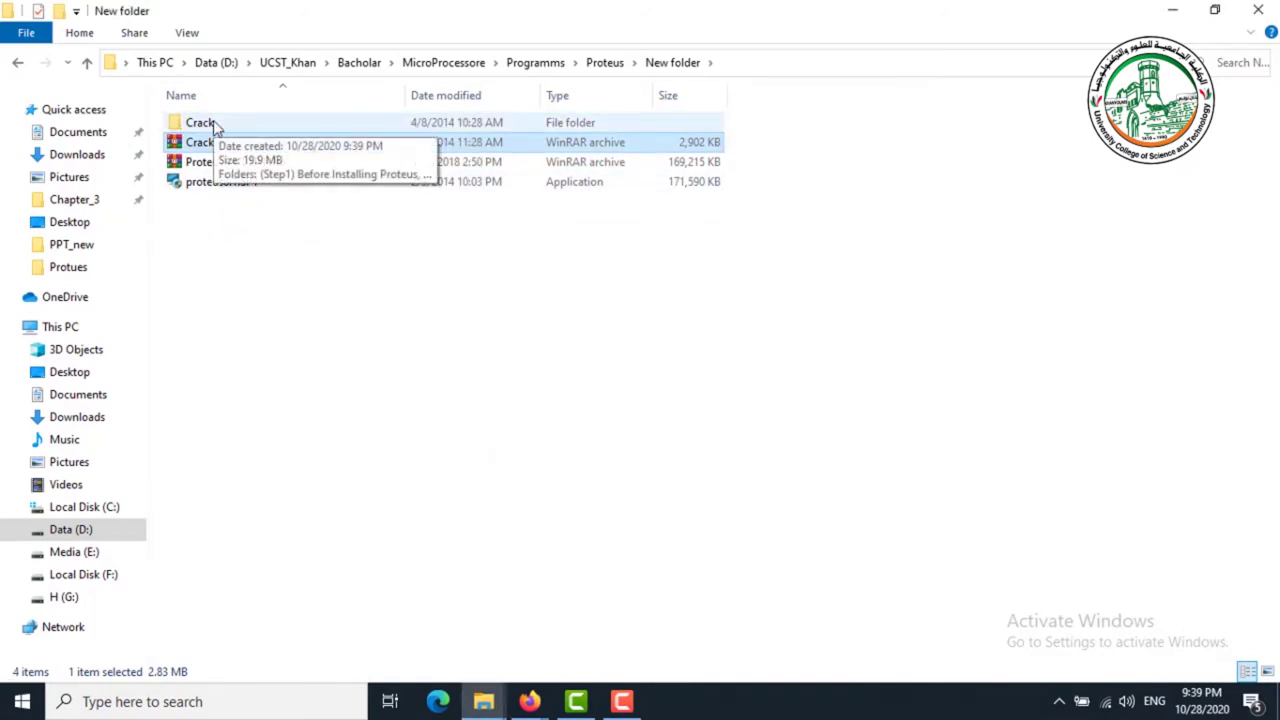
Step: Launch the LICENSE application from the "(Step1) Before Installing Proteus" folder inside the extracted Crack folder
double_click(215, 124)
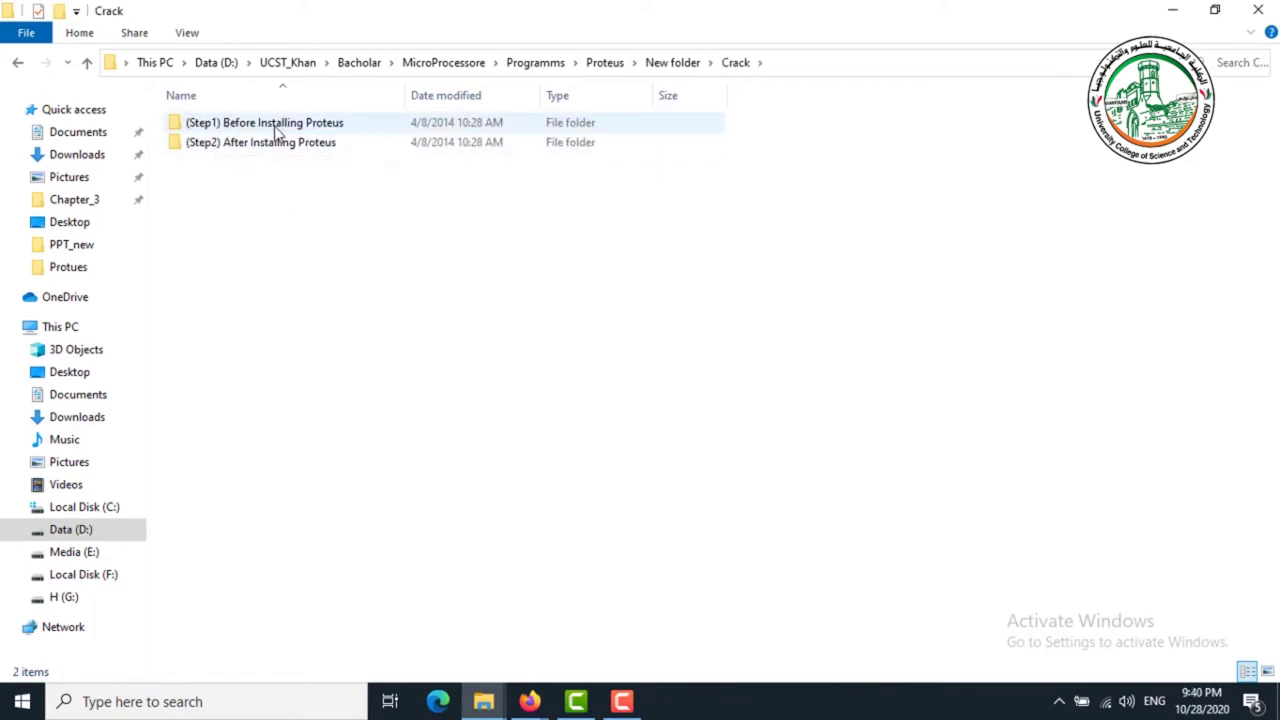
double_click(333, 128)
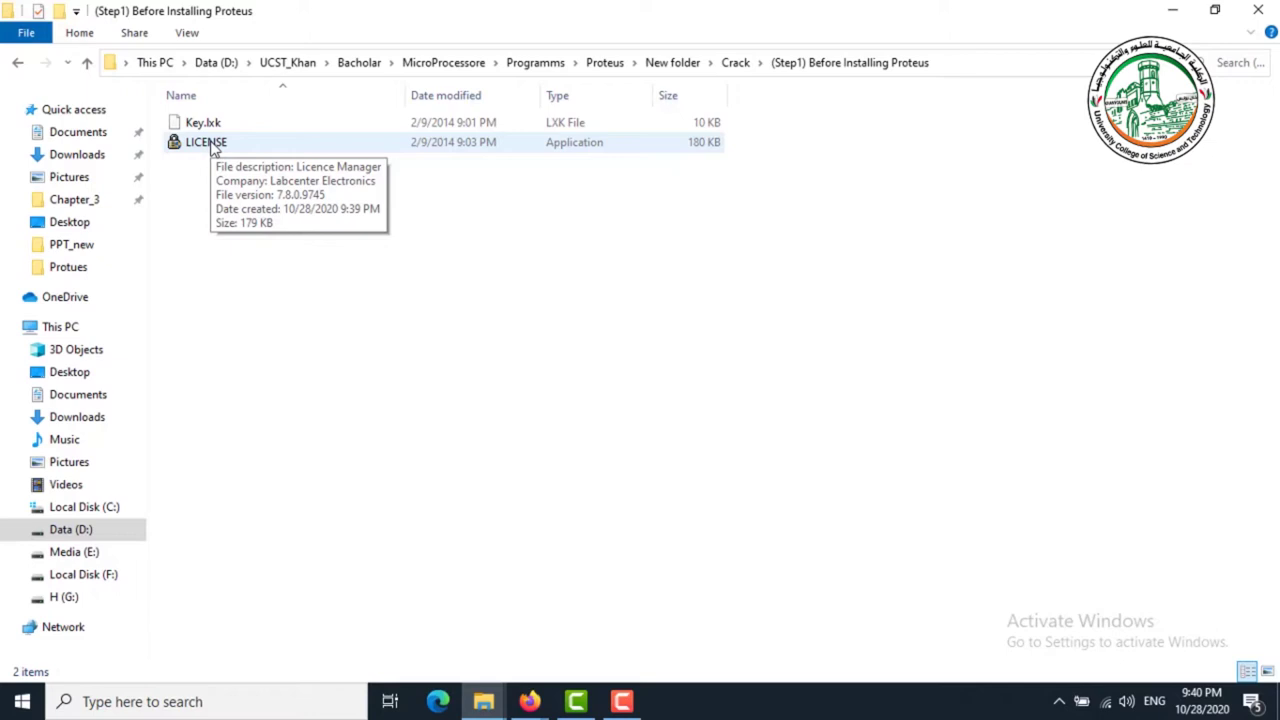
click(213, 149)
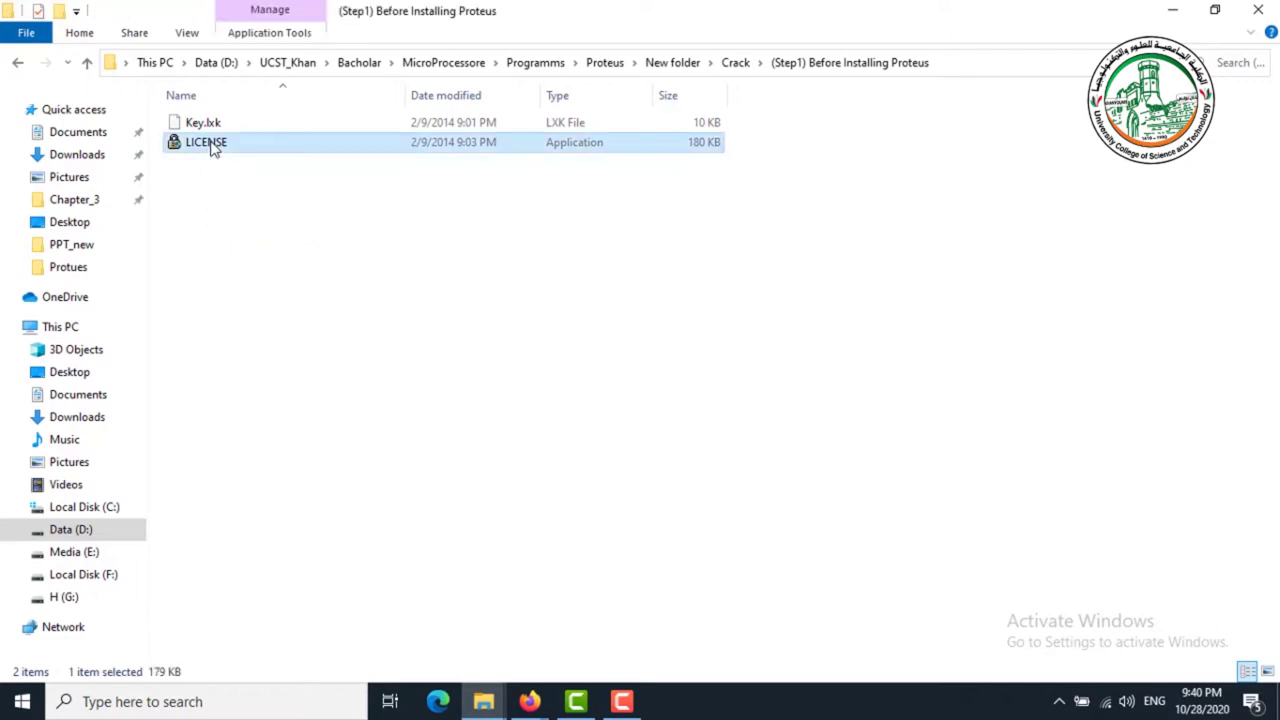
double_click(213, 149)
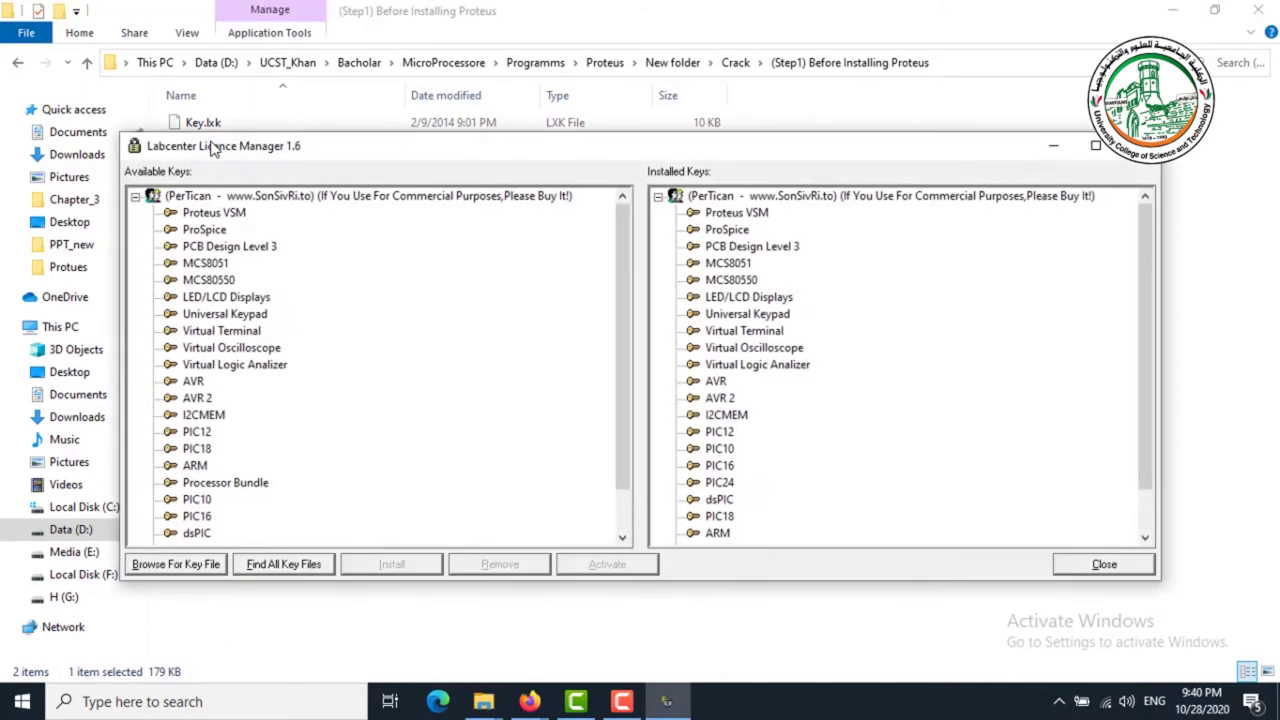
click(200, 196)
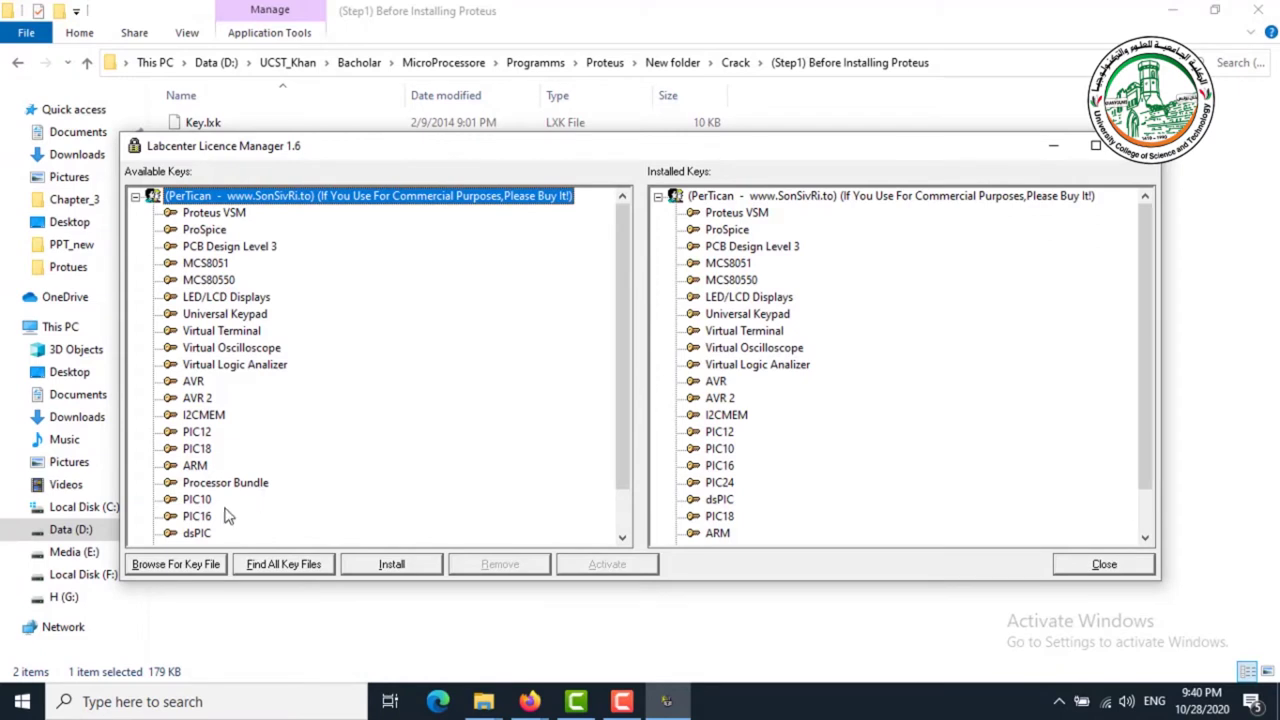
drag(538, 150, 601, 220)
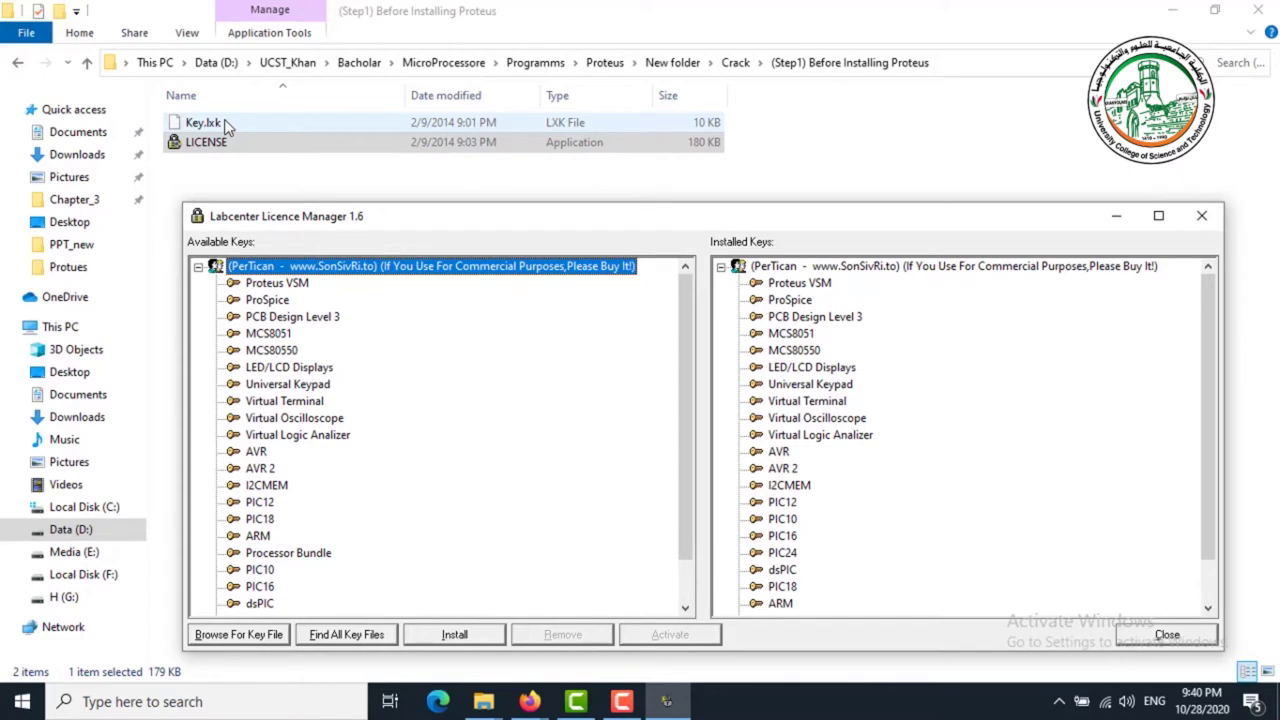
click(260, 640)
click(404, 340)
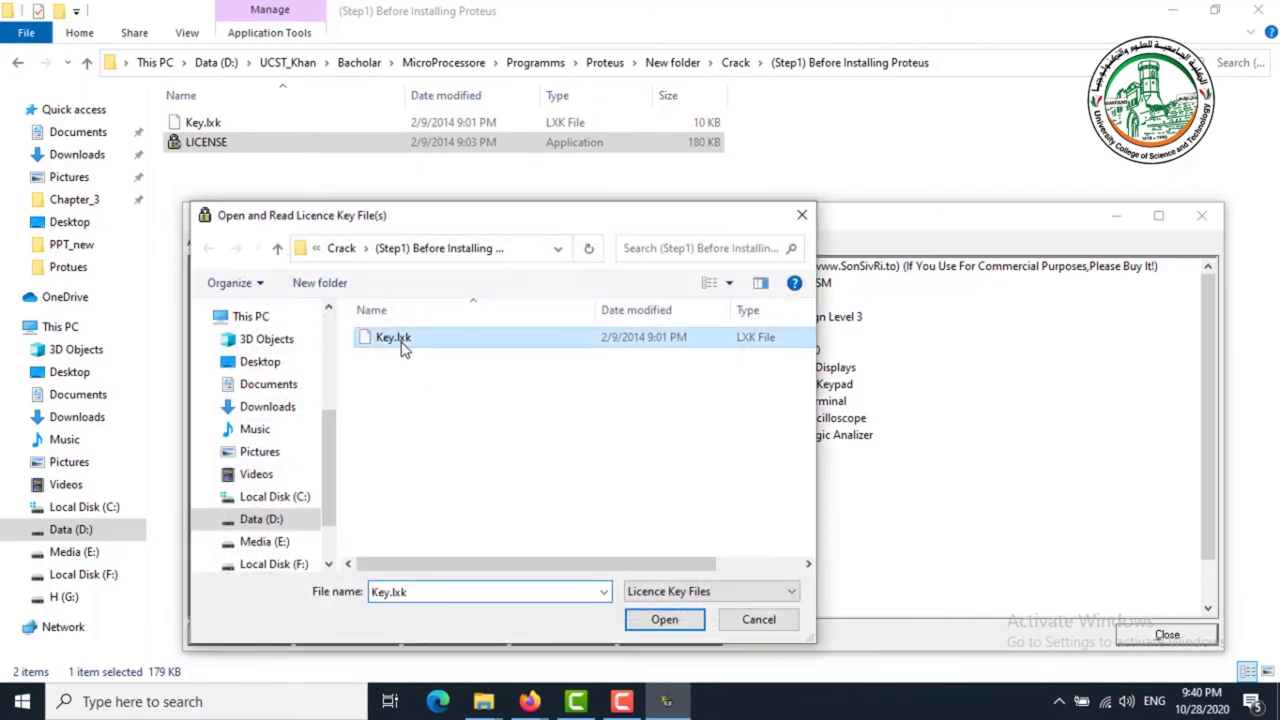
click(780, 624)
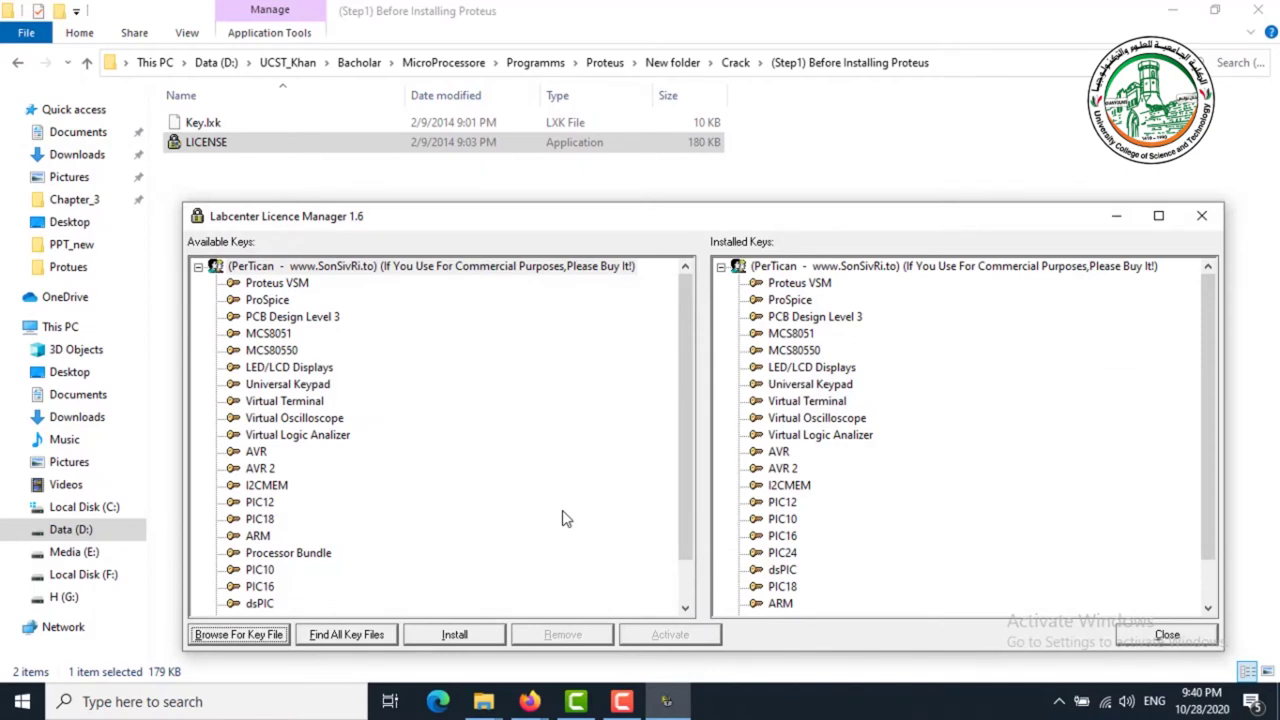
Step: Try to install the whole group of available licence keys, and close the licence manager
click(299, 268)
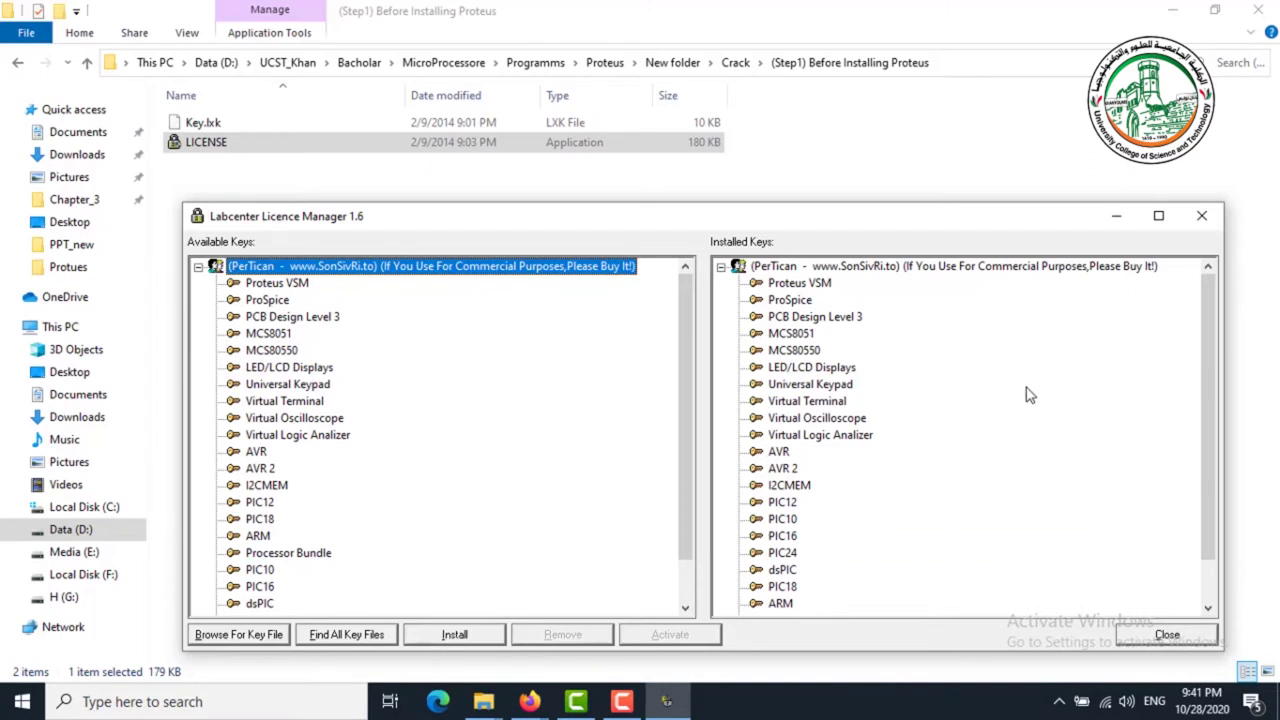
mouse_move(1205, 328)
mouse_down()
mouse_move(1214, 430)
mouse_move(1217, 323)
mouse_up()
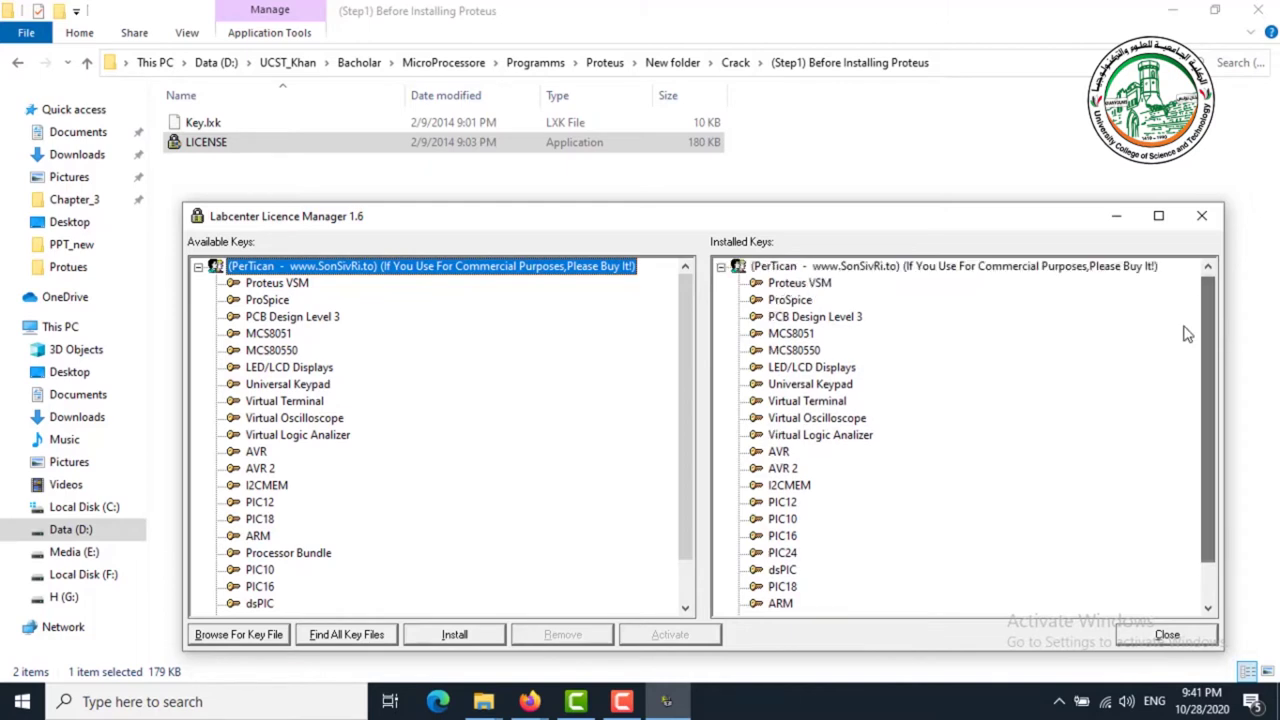
click(491, 637)
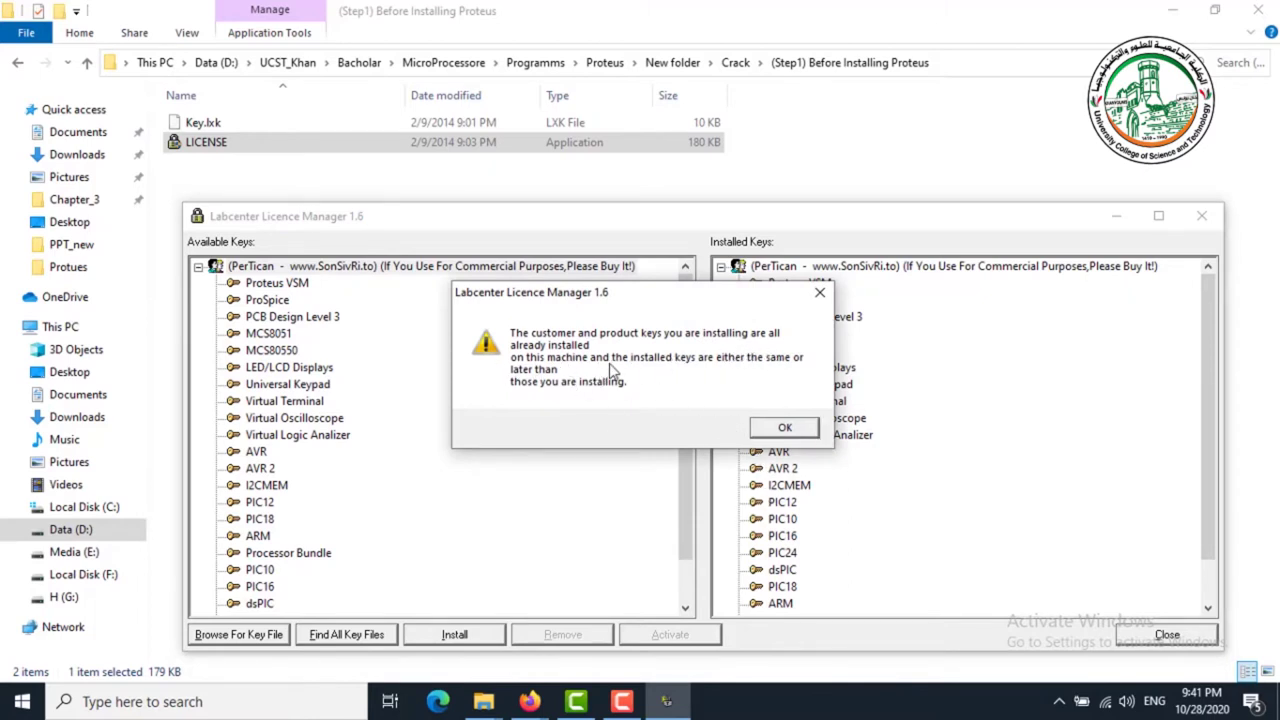
click(777, 430)
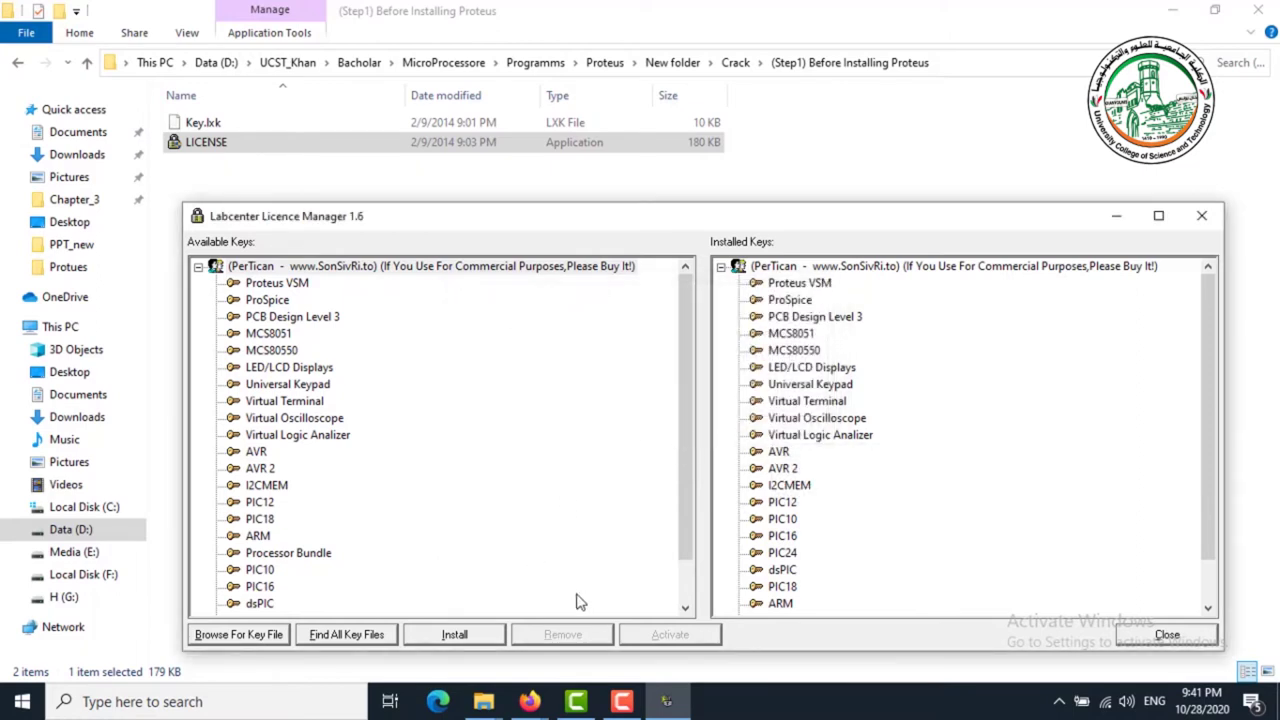
click(1165, 635)
Step: Go back up to New folder and launch the proteus8.1.SP1 installer
click(87, 62)
click(87, 62)
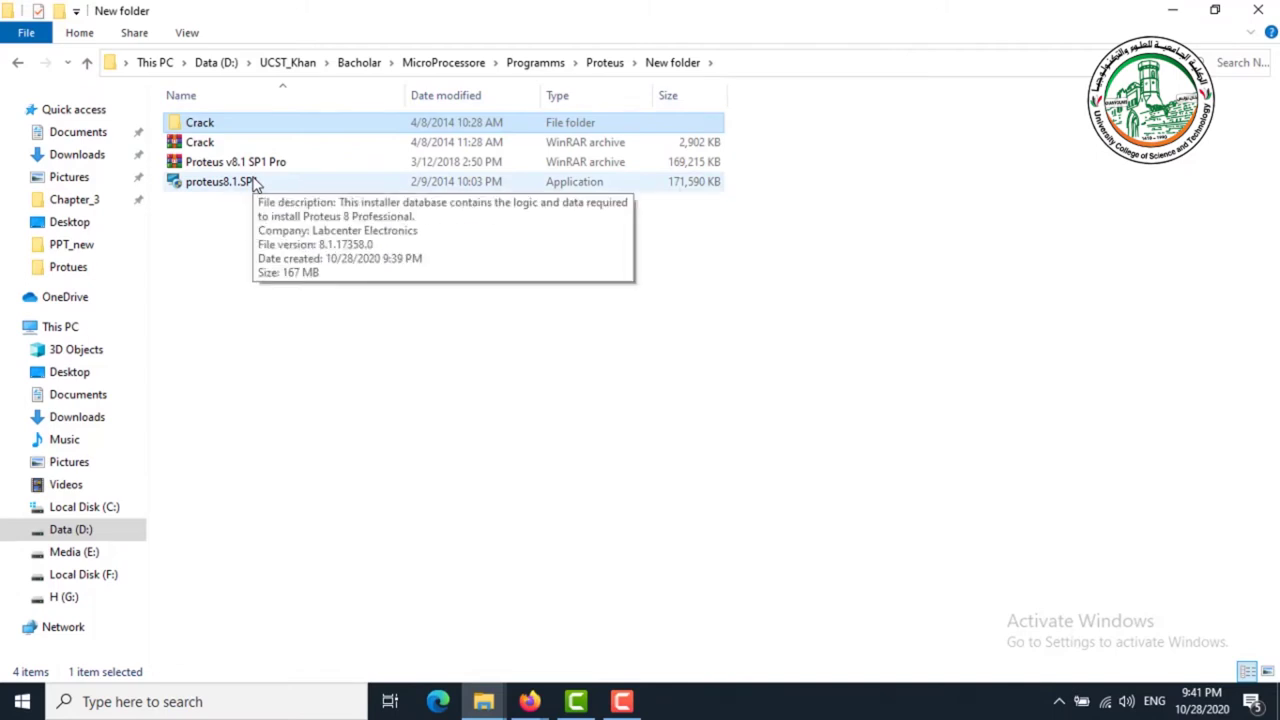
double_click(228, 189)
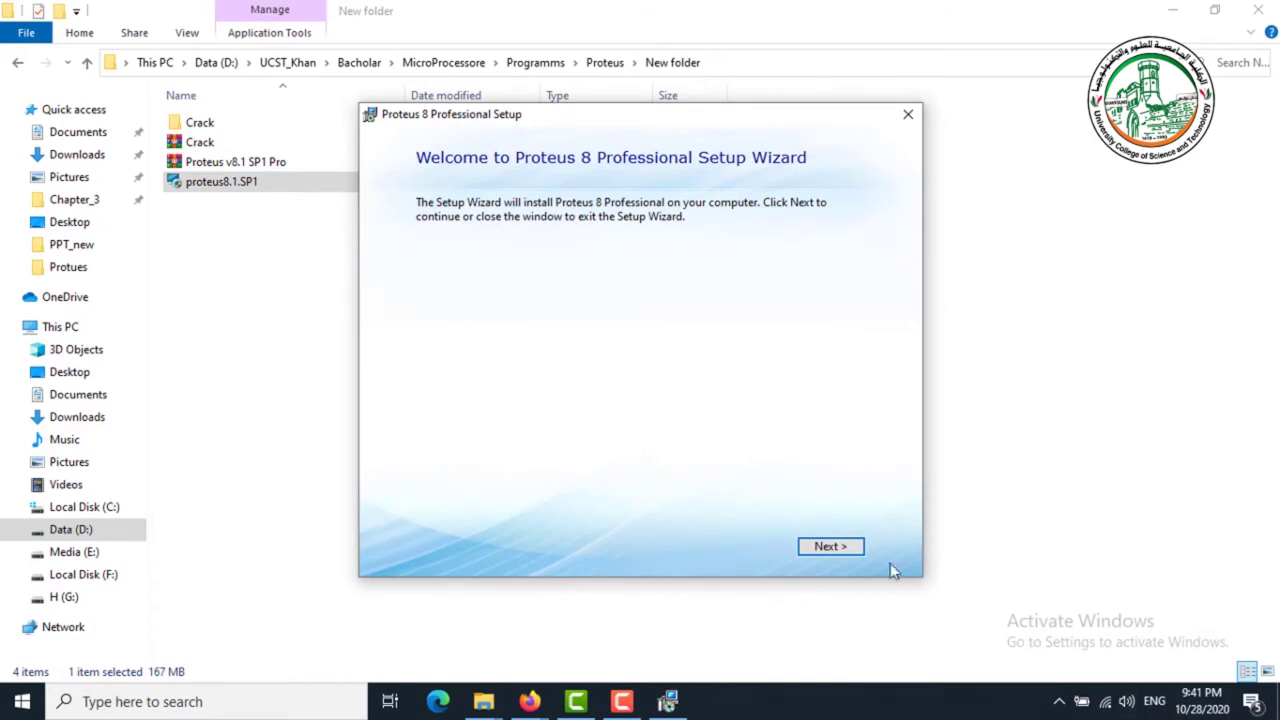
Step: Accept the licence terms in the setup wizard and choose to use a locally installed license key
click(856, 548)
click(421, 510)
click(848, 548)
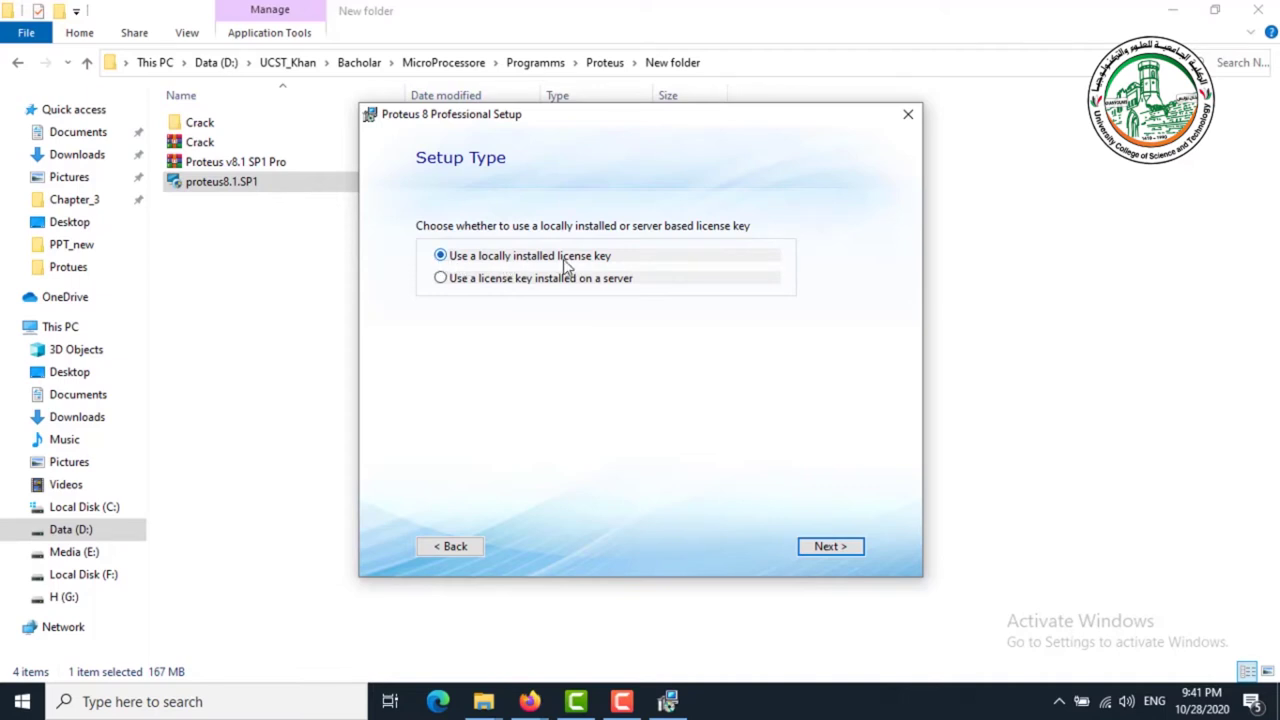
click(817, 550)
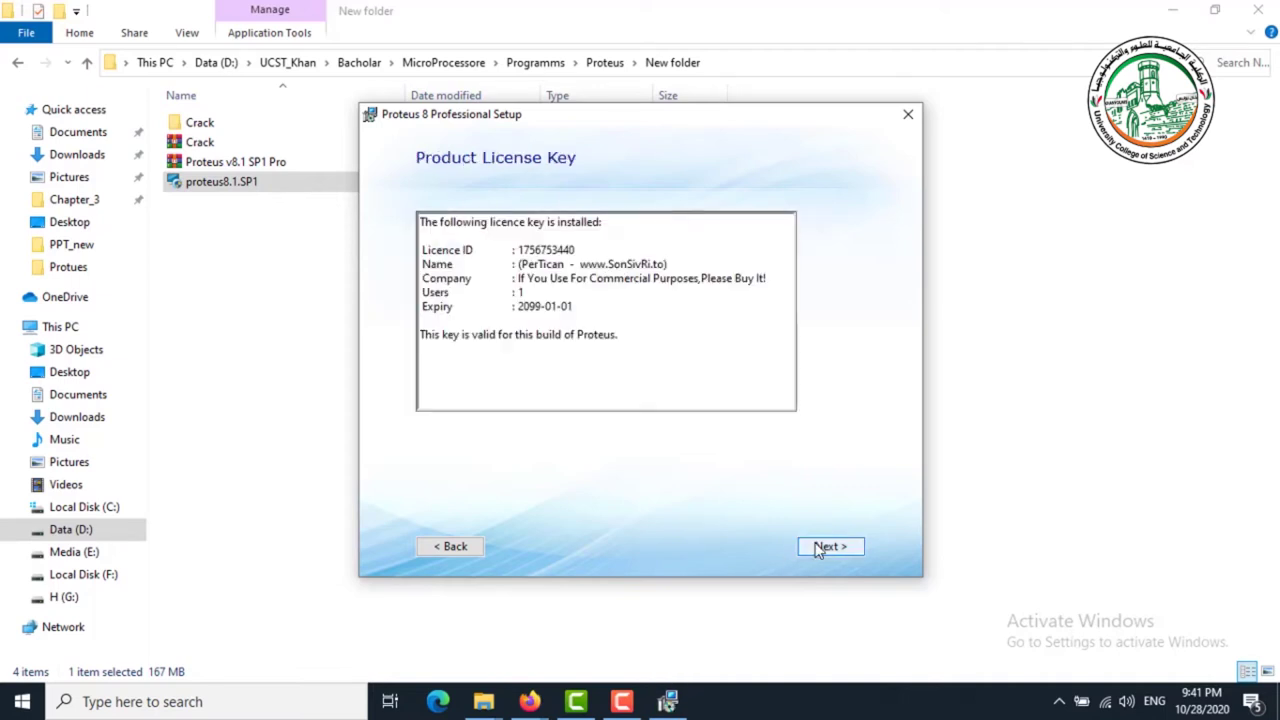
Step: Continue past the licence details without importing any legacy settings, and run the Typical installation
drag(512, 250, 671, 334)
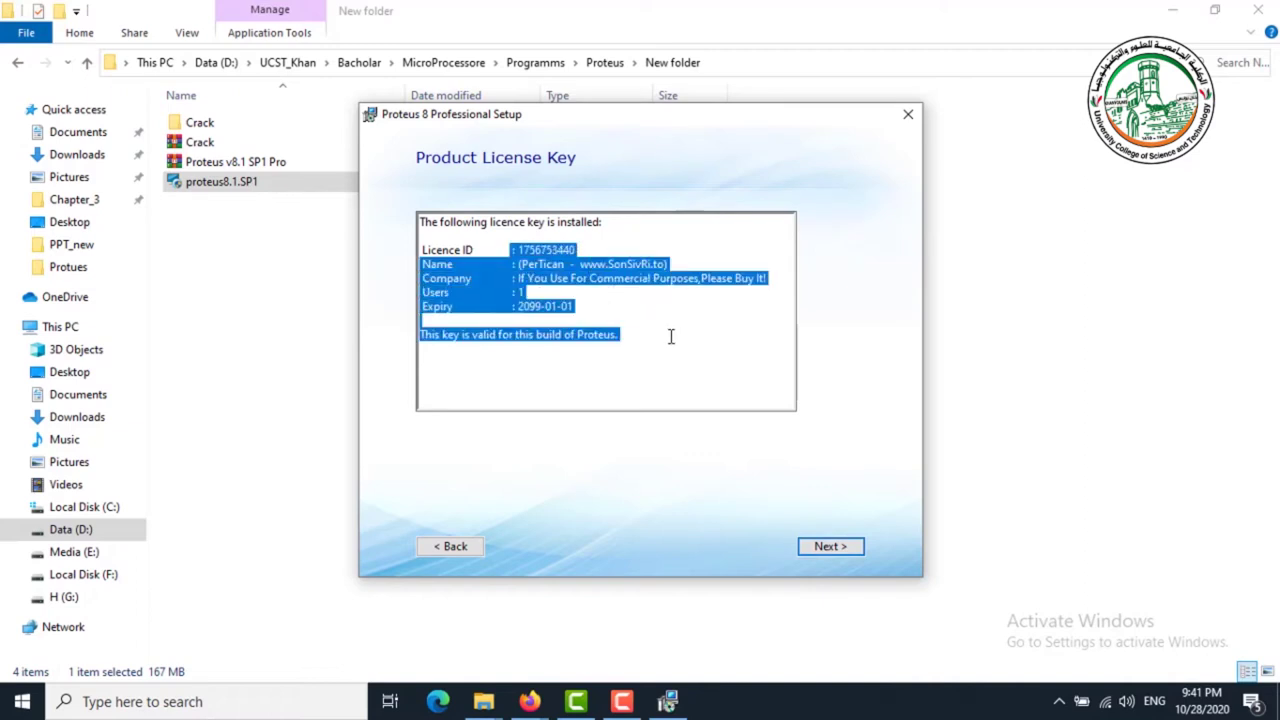
click(671, 336)
drag(421, 250, 605, 364)
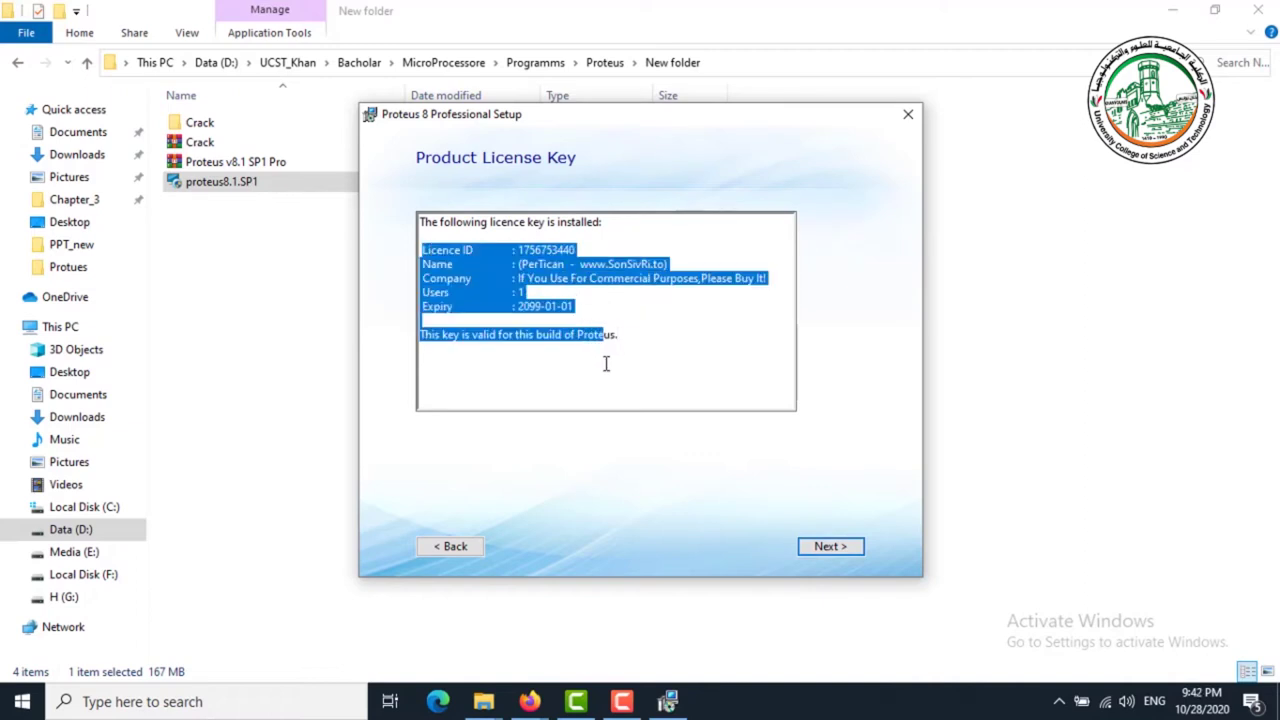
click(651, 332)
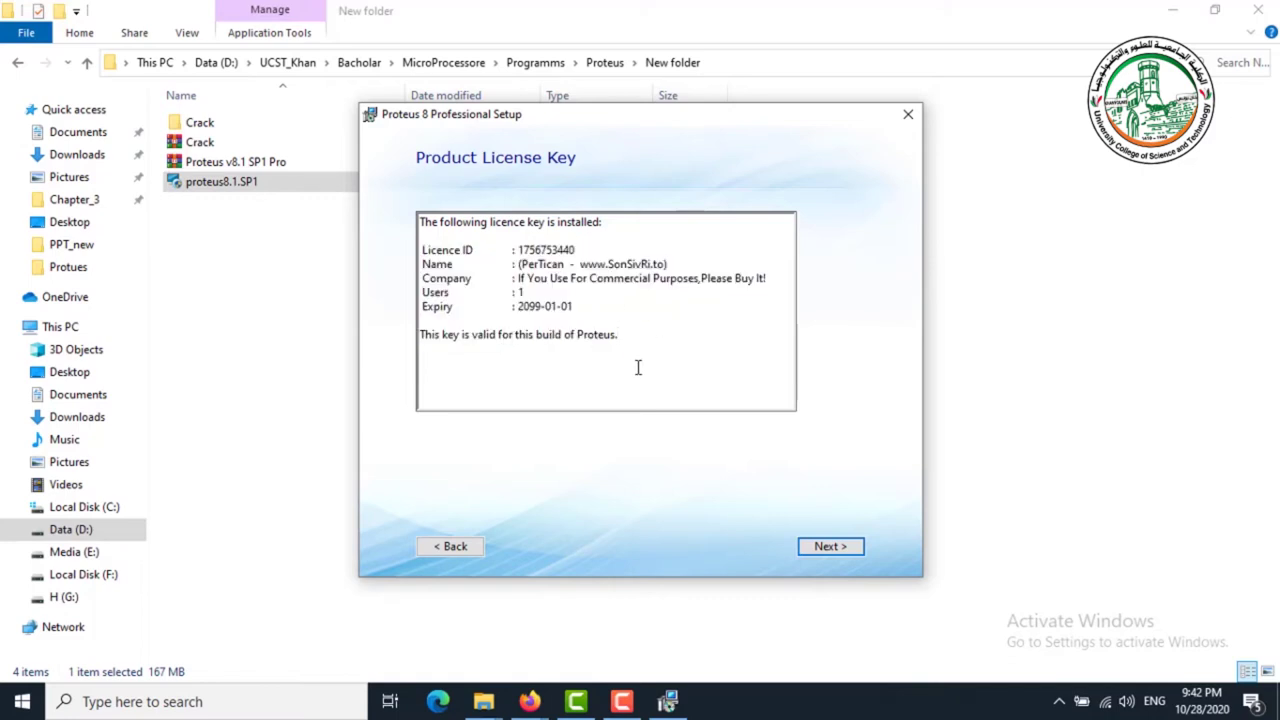
click(830, 548)
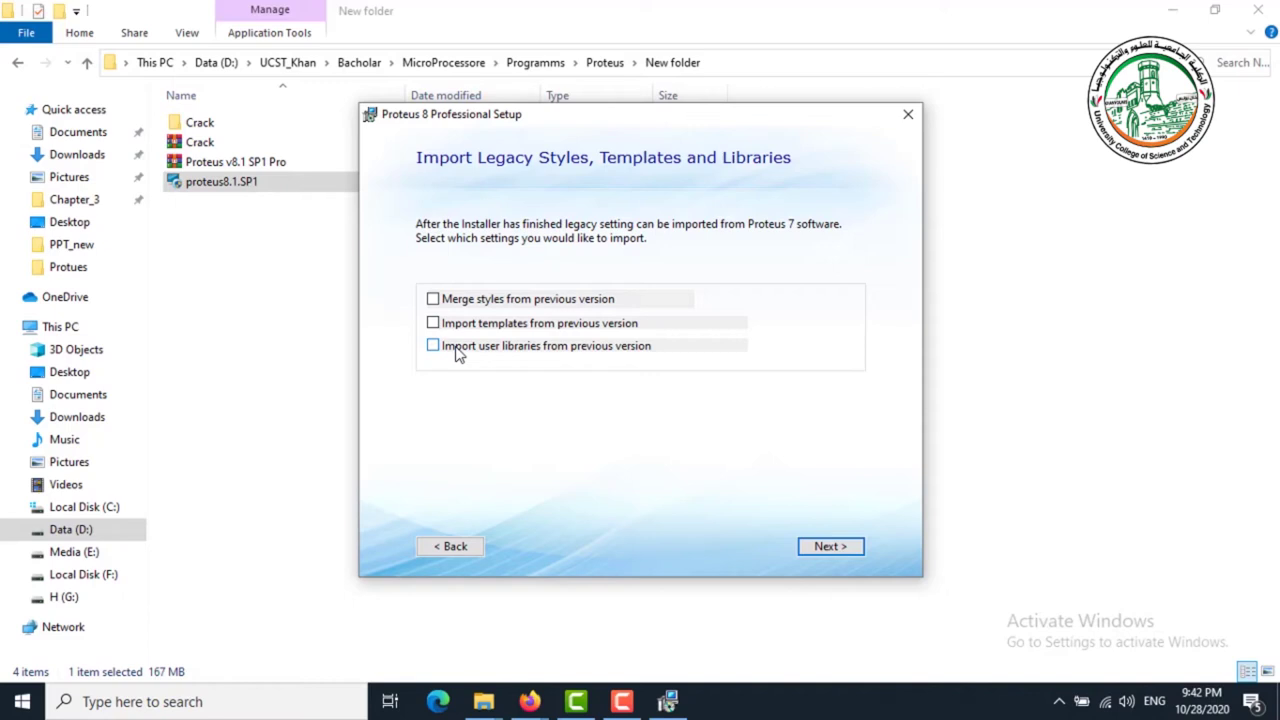
click(834, 546)
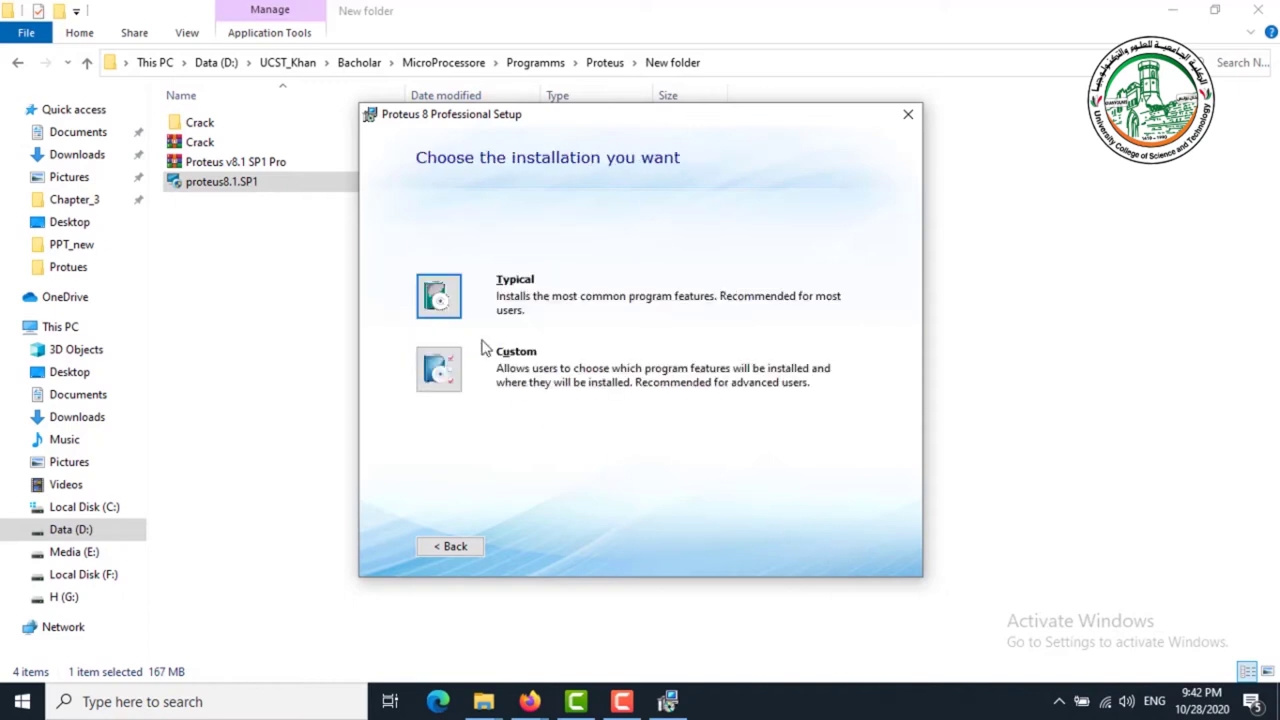
click(437, 298)
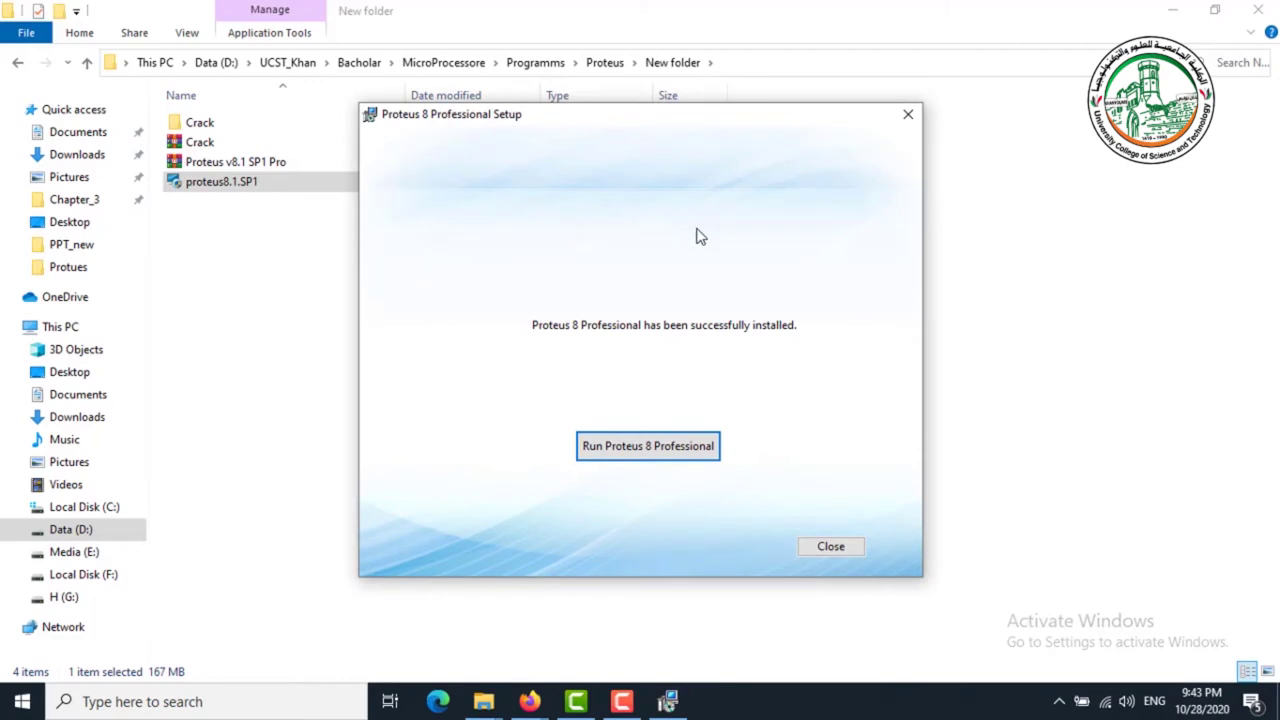
Step: Run Proteus 8 Professional, check the licensing status on its Home Page, and close the program
click(680, 450)
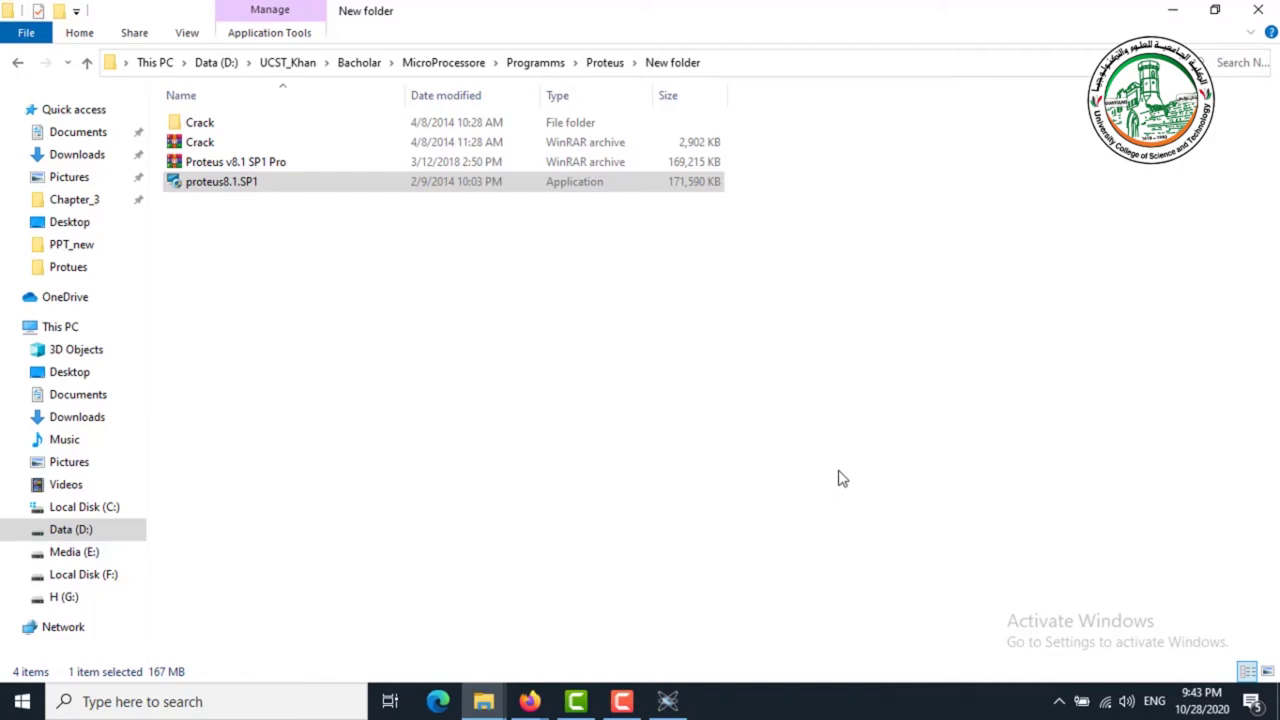
click(668, 701)
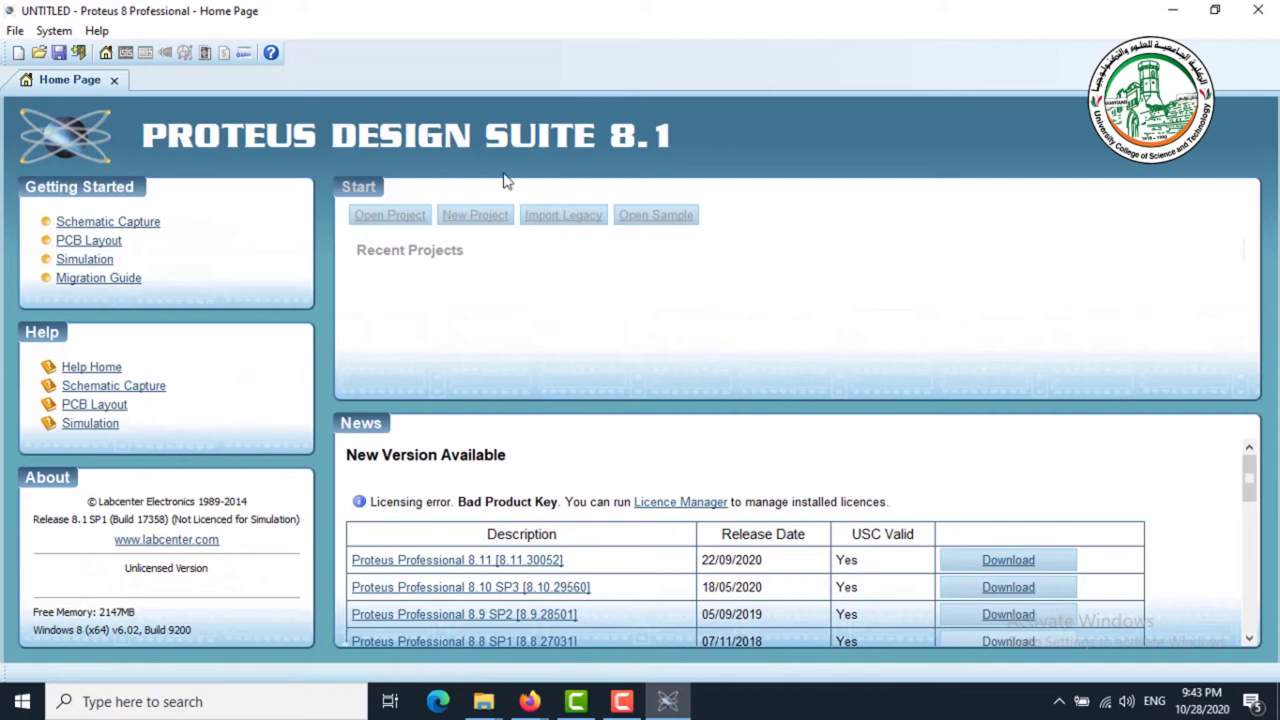
click(1262, 12)
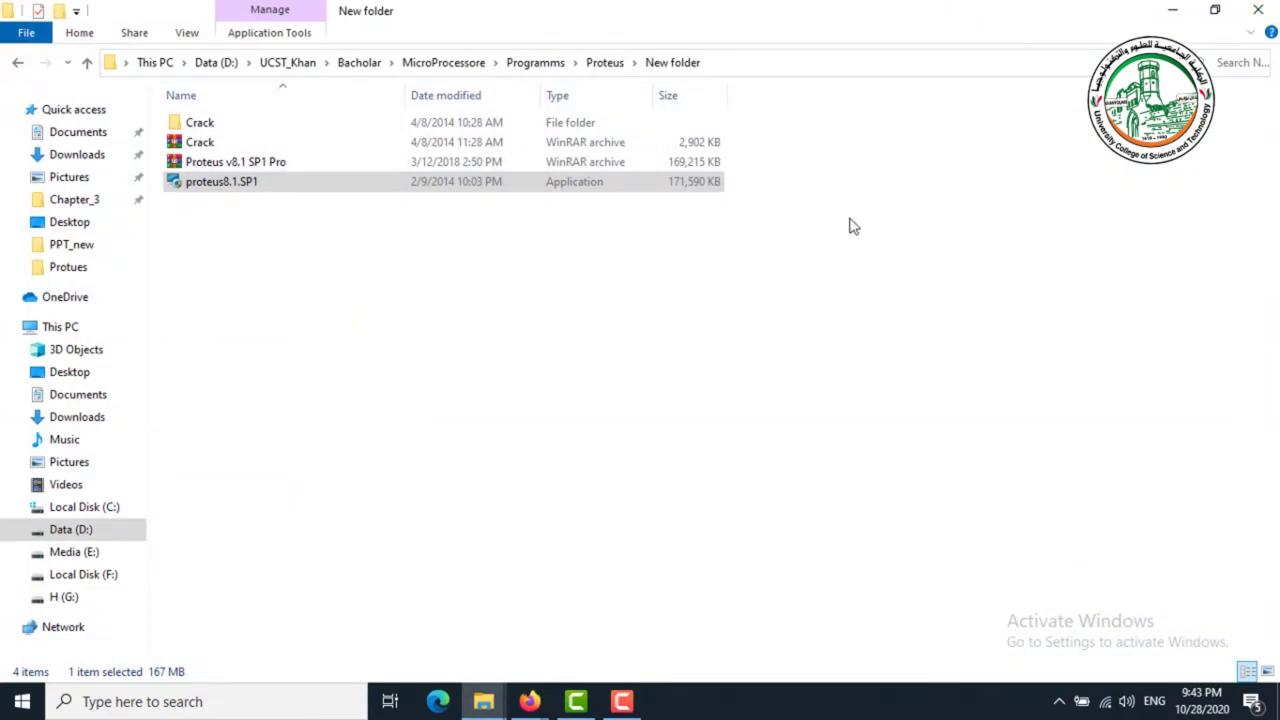
Step: Open the "(Step2) After Installing Proteus" folder inside Crack and select the BIN and MODELS folders
click(203, 122)
double_click(203, 122)
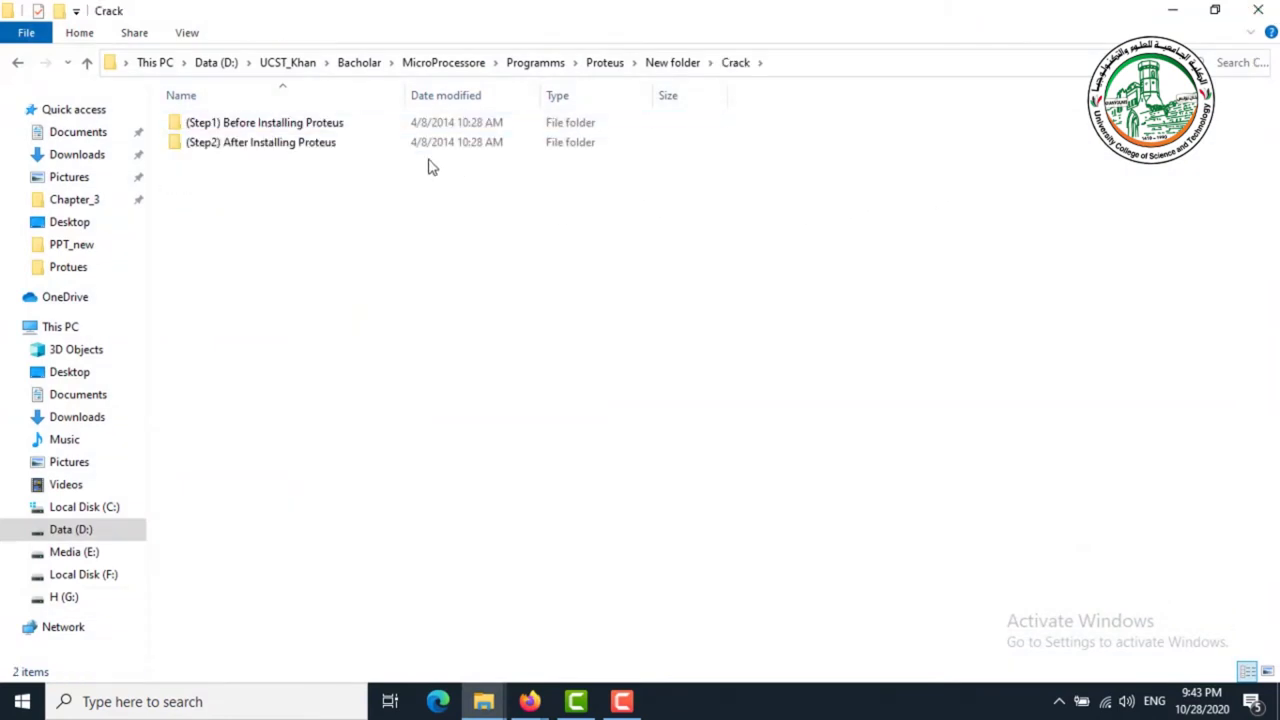
double_click(256, 150)
click(210, 128)
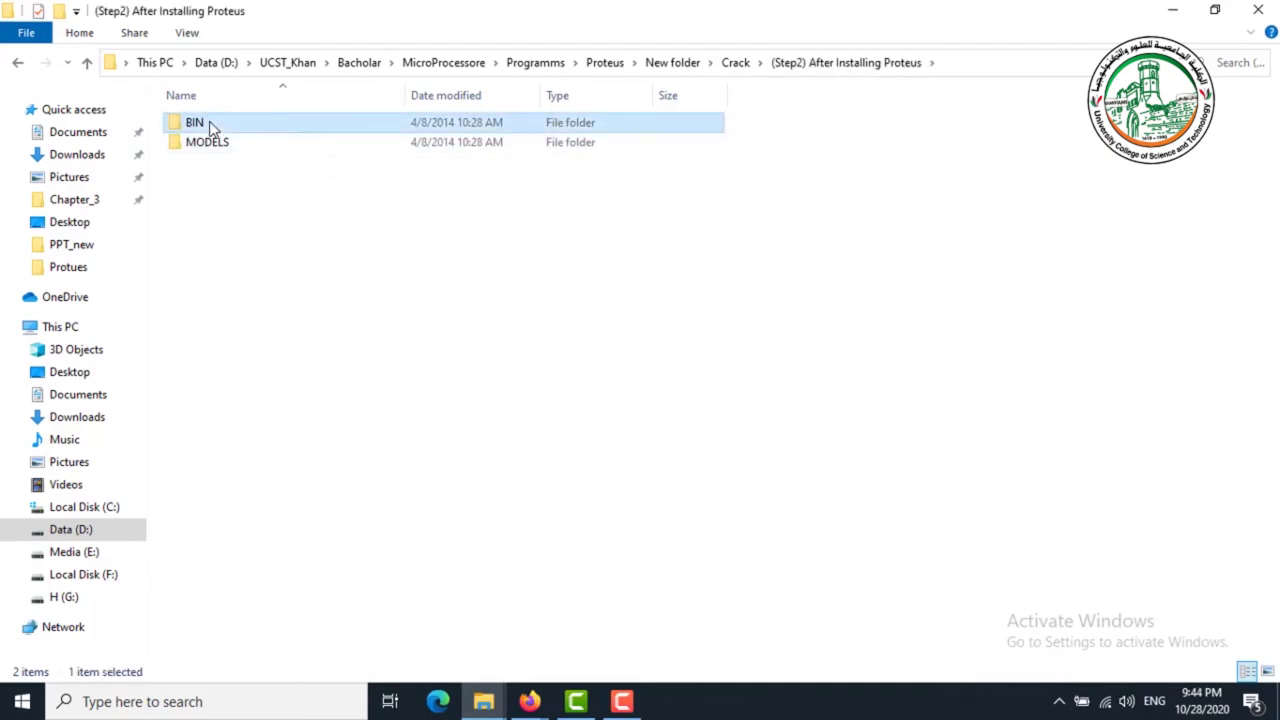
shift+click(225, 146)
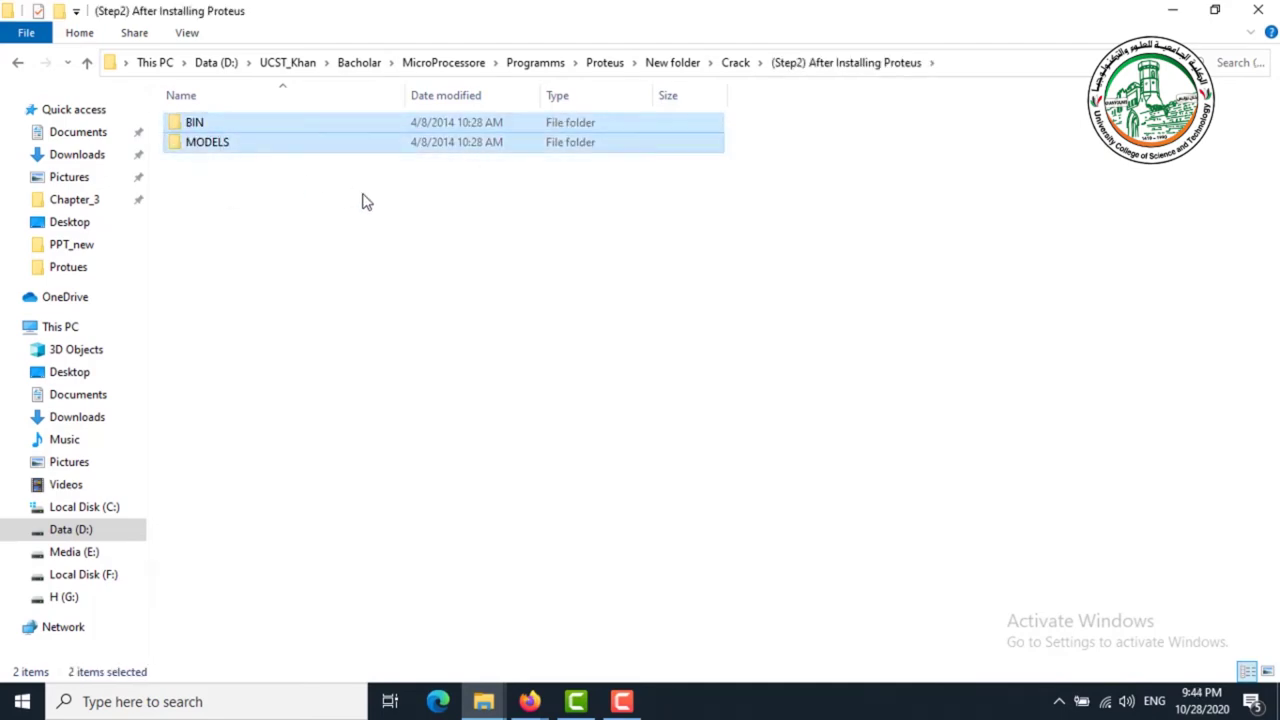
click(366, 201)
Step: Open the installation folder that the Proteus 8 Professional desktop shortcut points to
click(1172, 10)
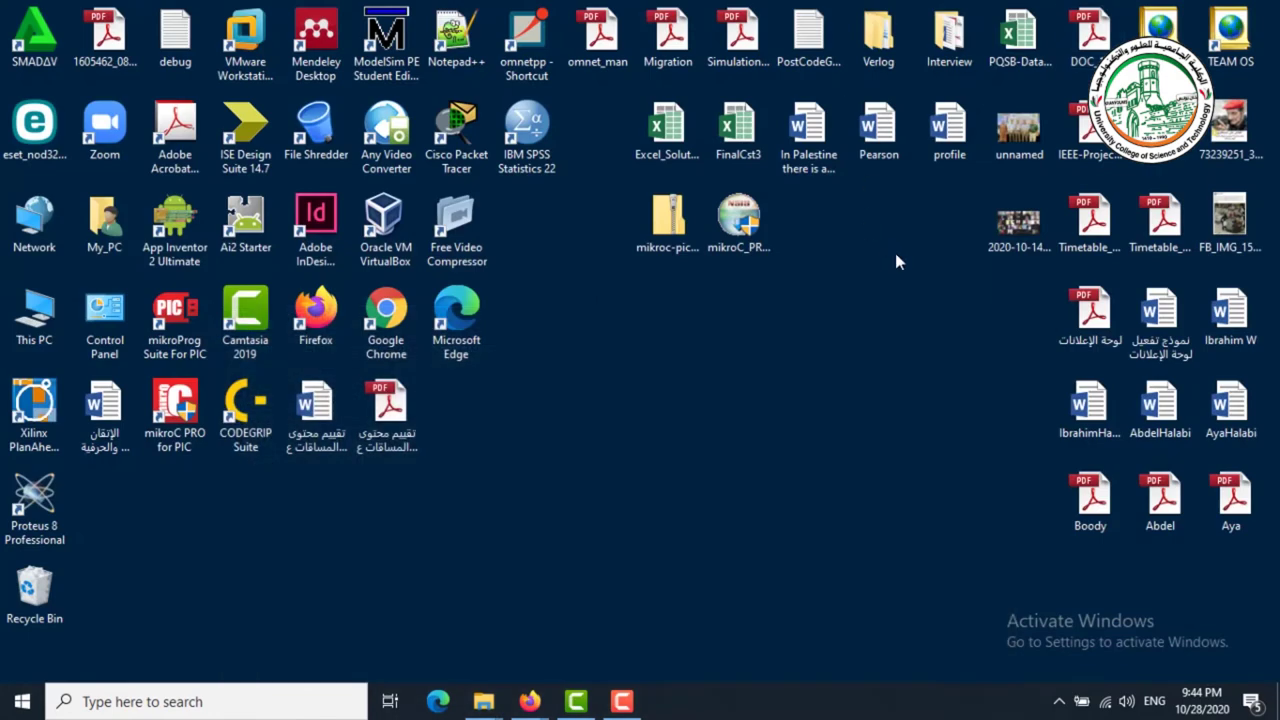
right_click(44, 519)
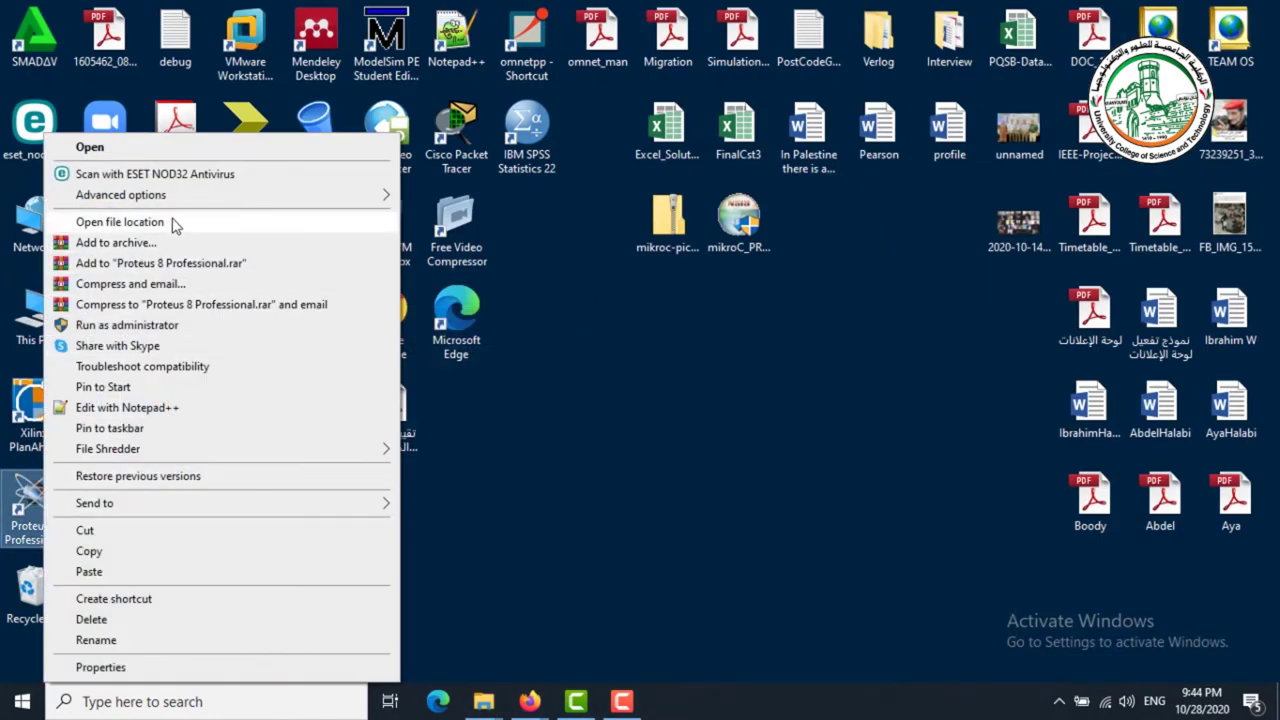
click(120, 222)
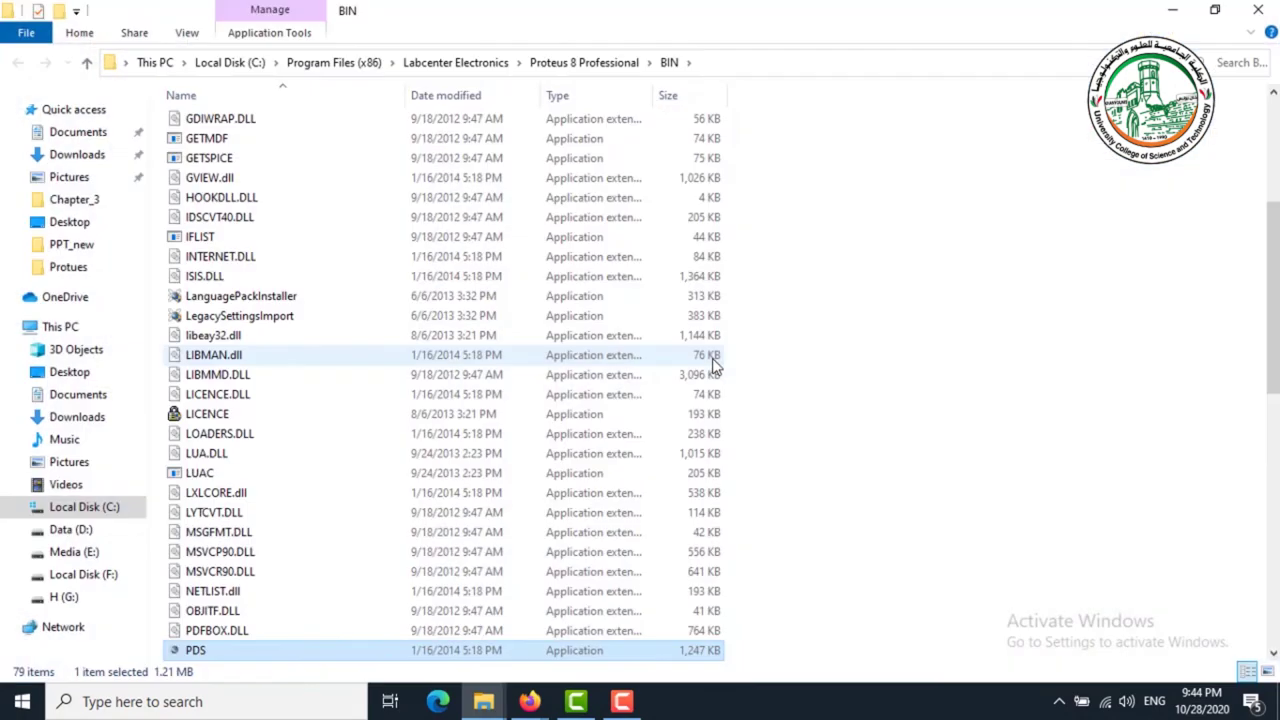
Step: Paste the copied BIN and MODELS folders into the Proteus 8 Professional folder, replacing the files with the same names
click(86, 63)
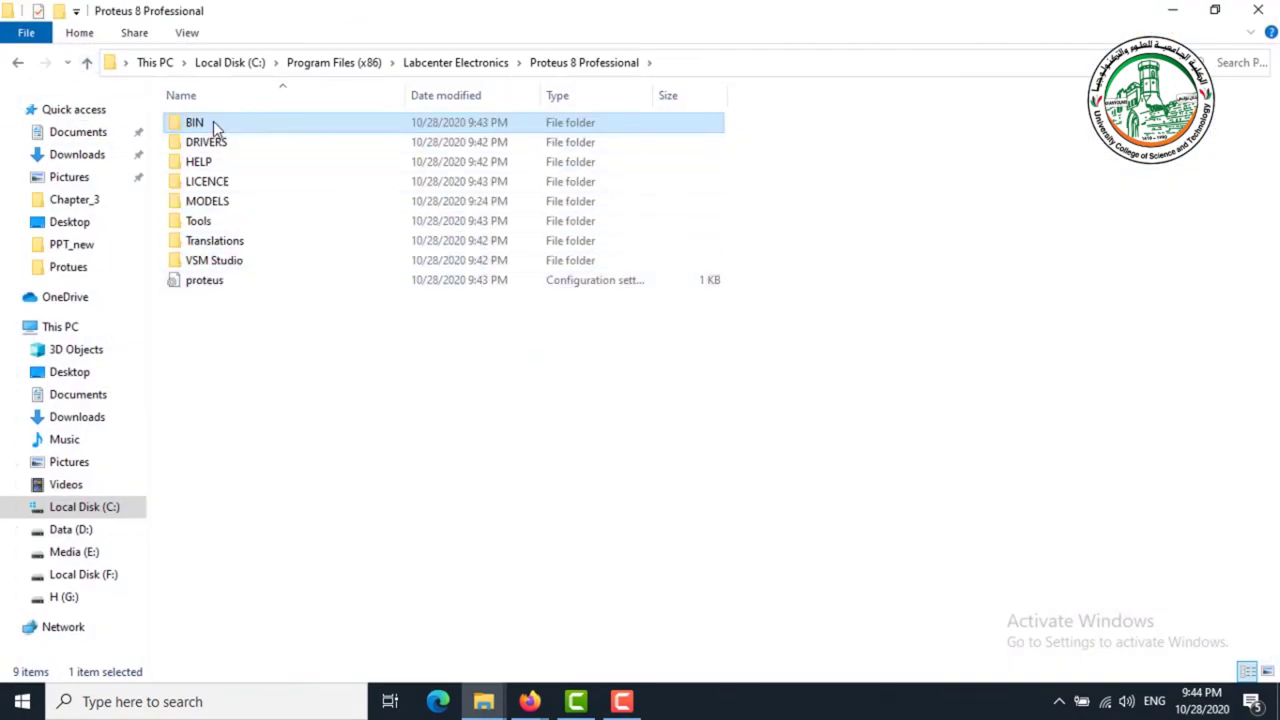
click(237, 385)
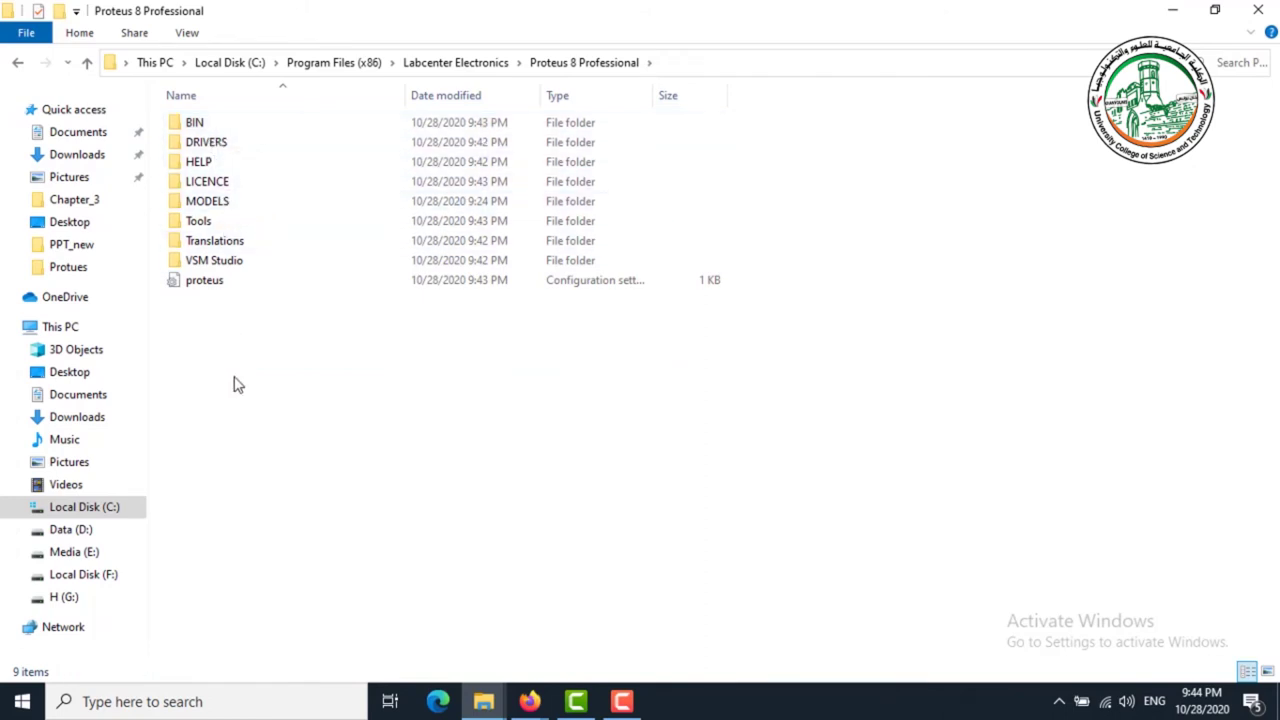
key(ctrl+v)
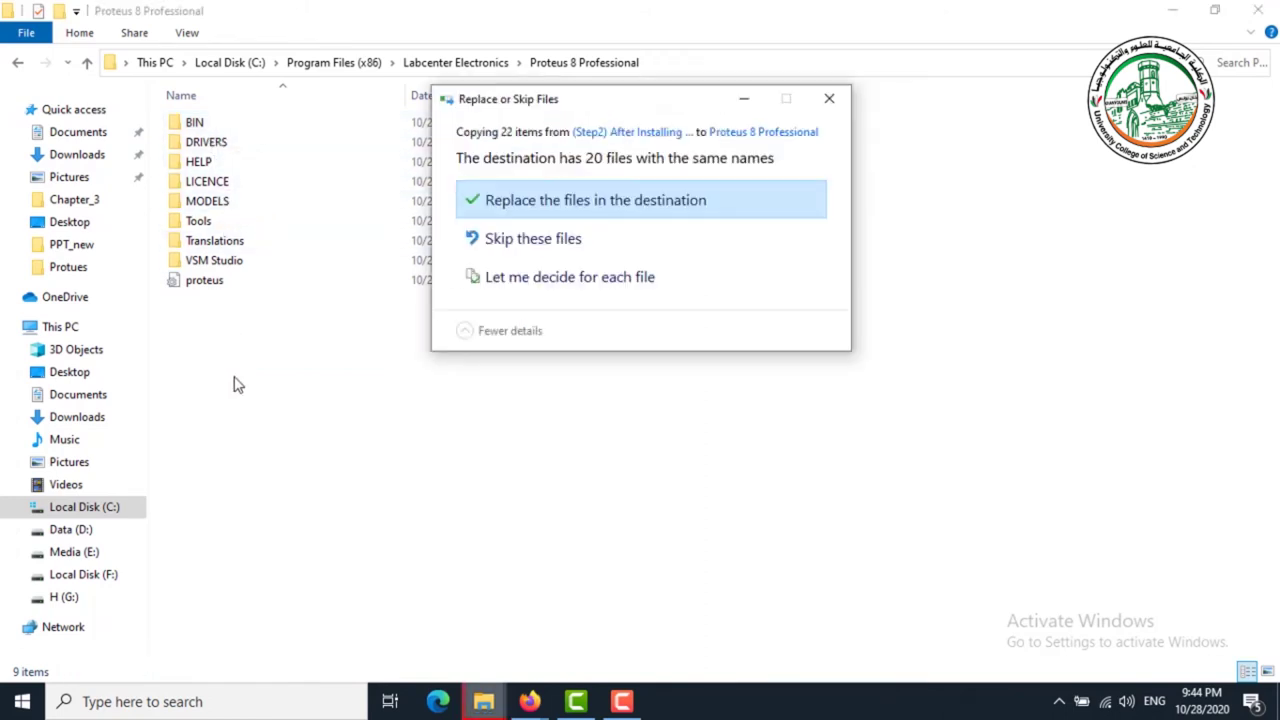
click(483, 202)
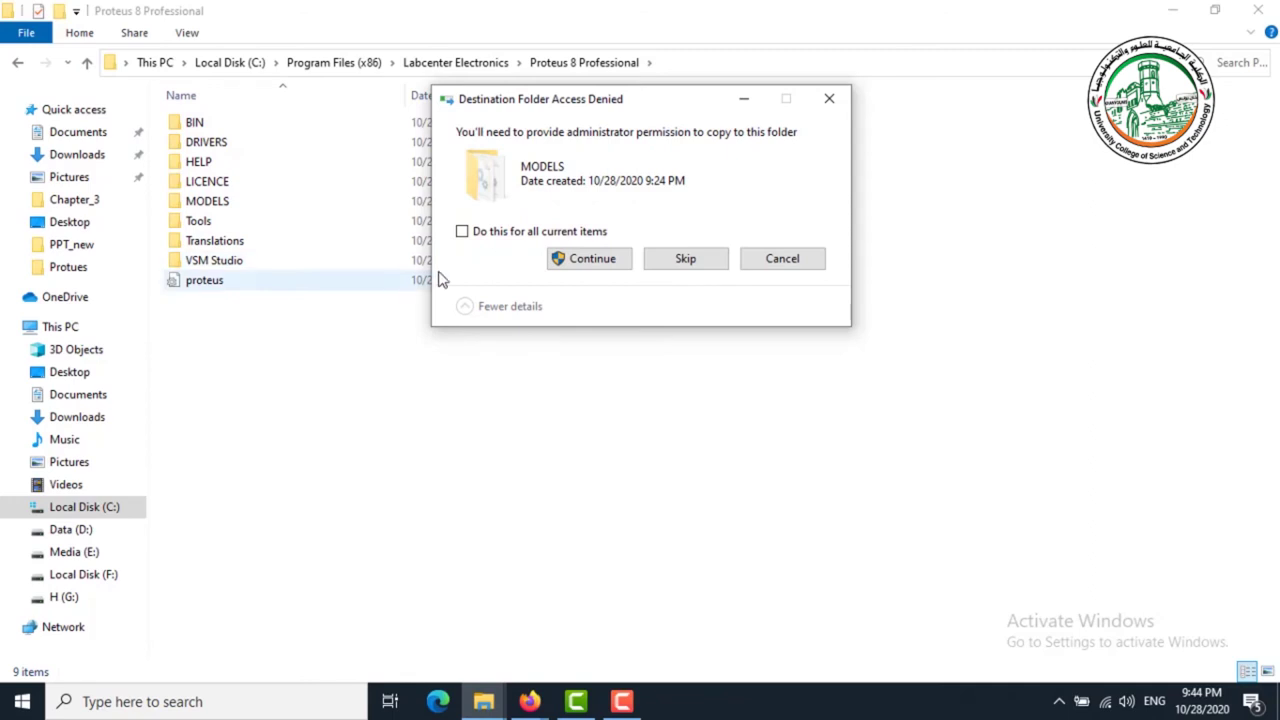
Step: Grant administrator permission for copying into the MODELS folder, apply it to all current items, and let the copy finish
click(575, 258)
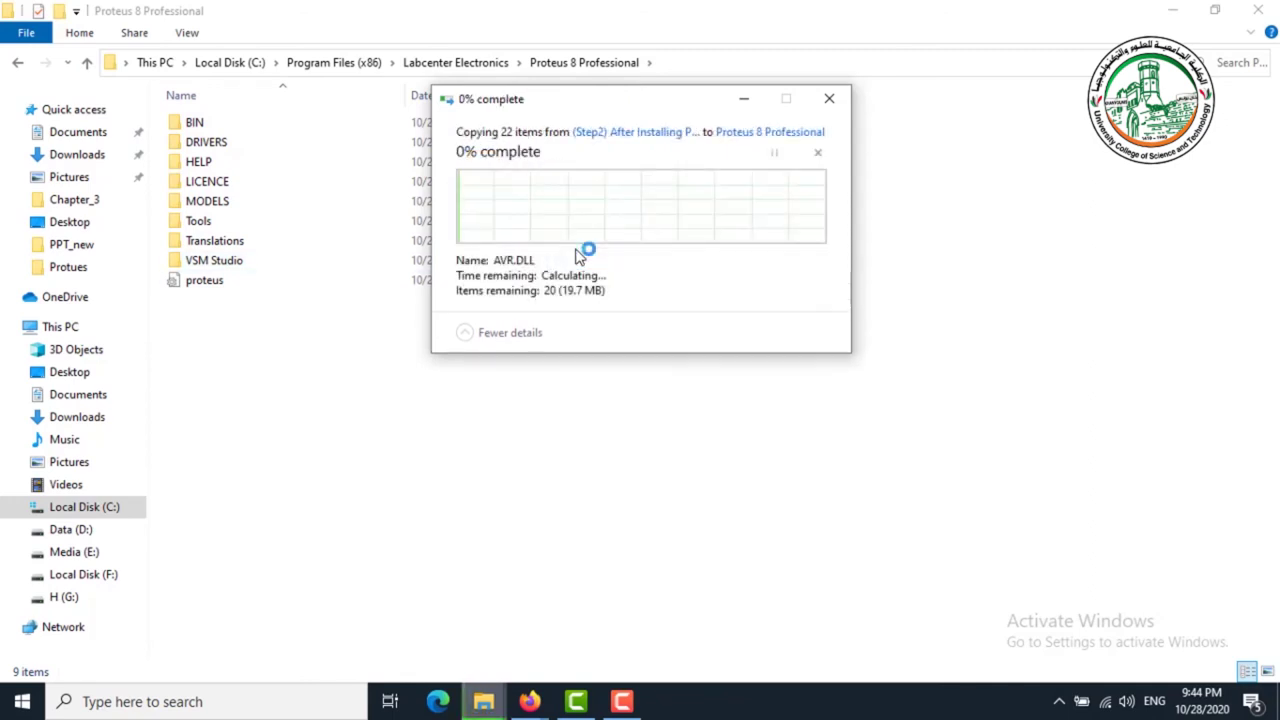
click(577, 258)
click(578, 257)
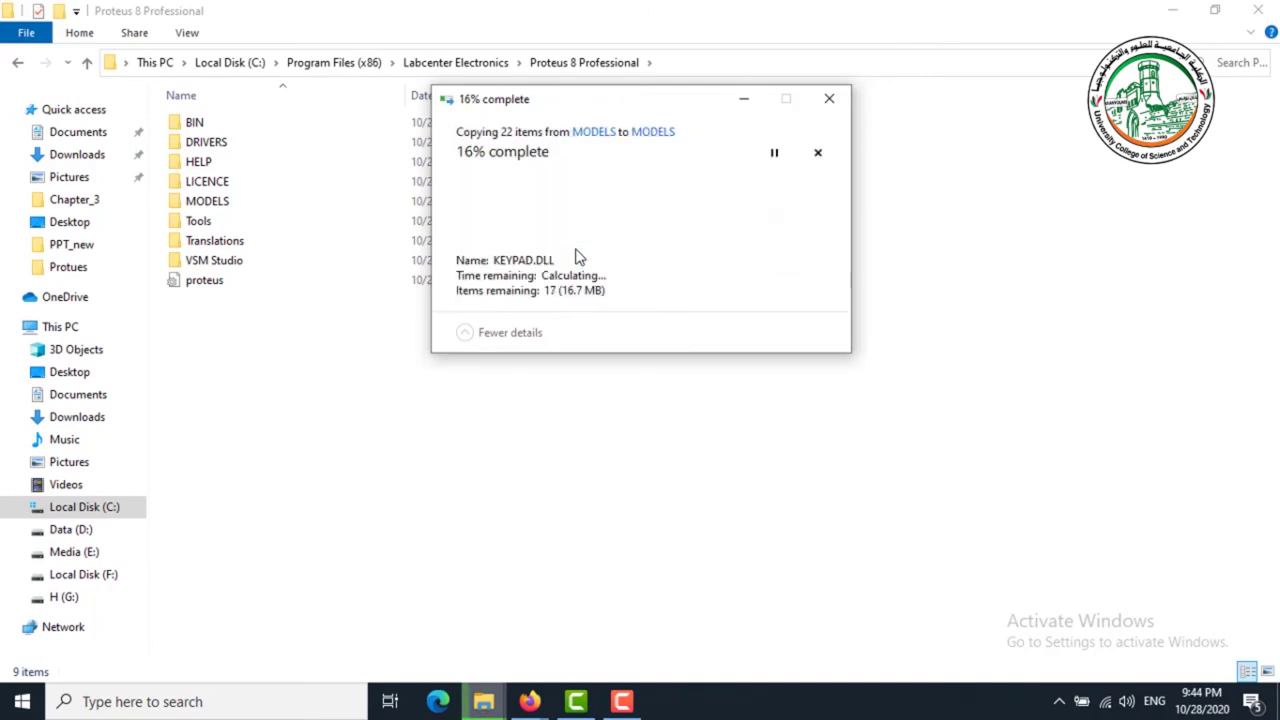
click(583, 260)
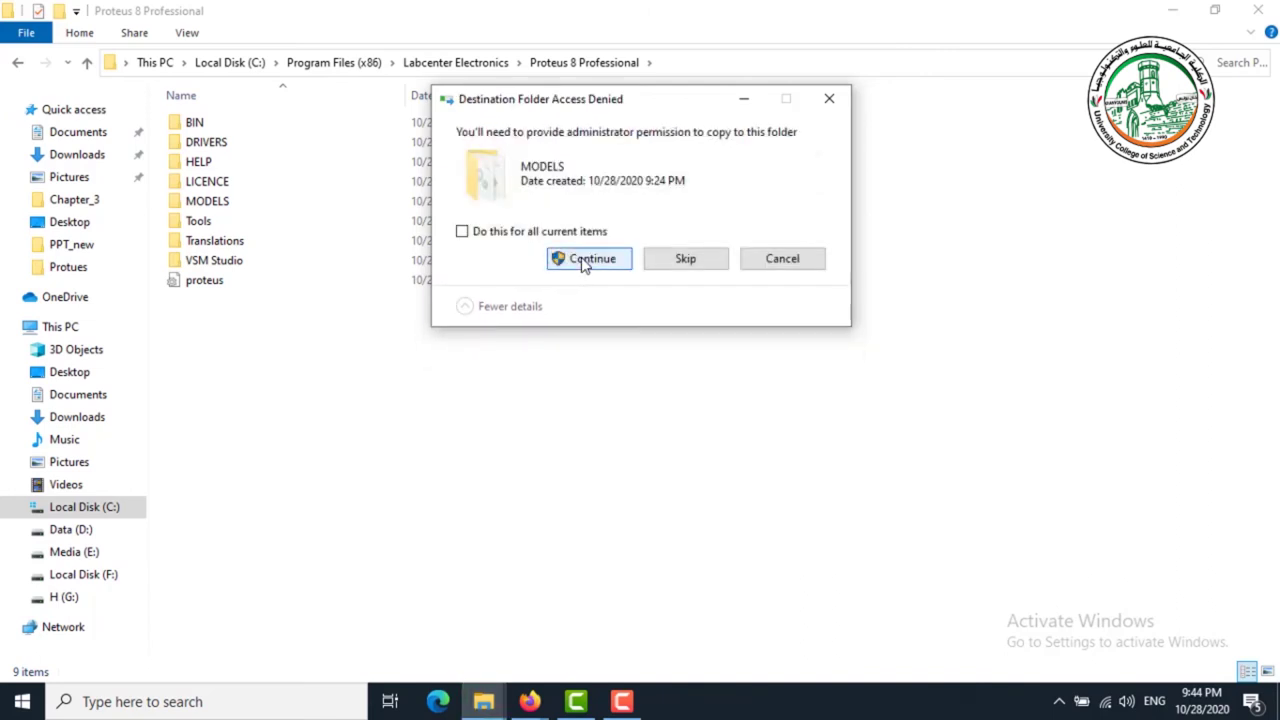
click(584, 259)
click(583, 259)
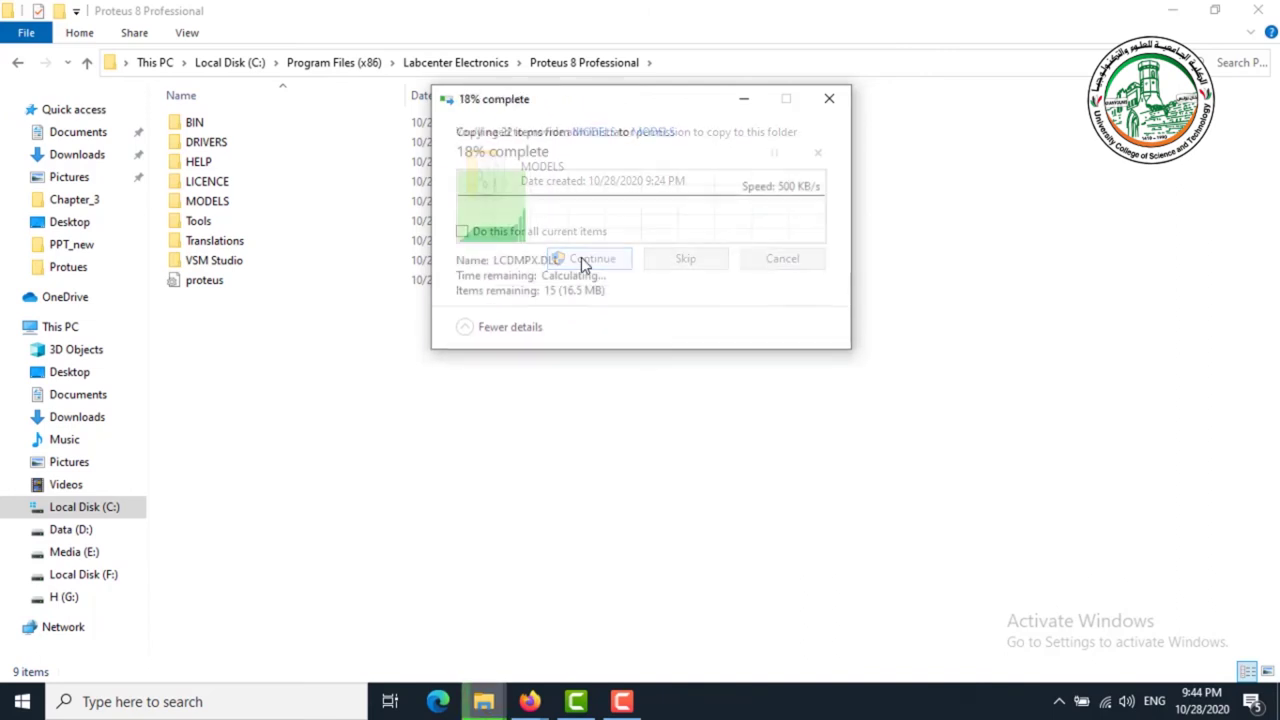
click(585, 260)
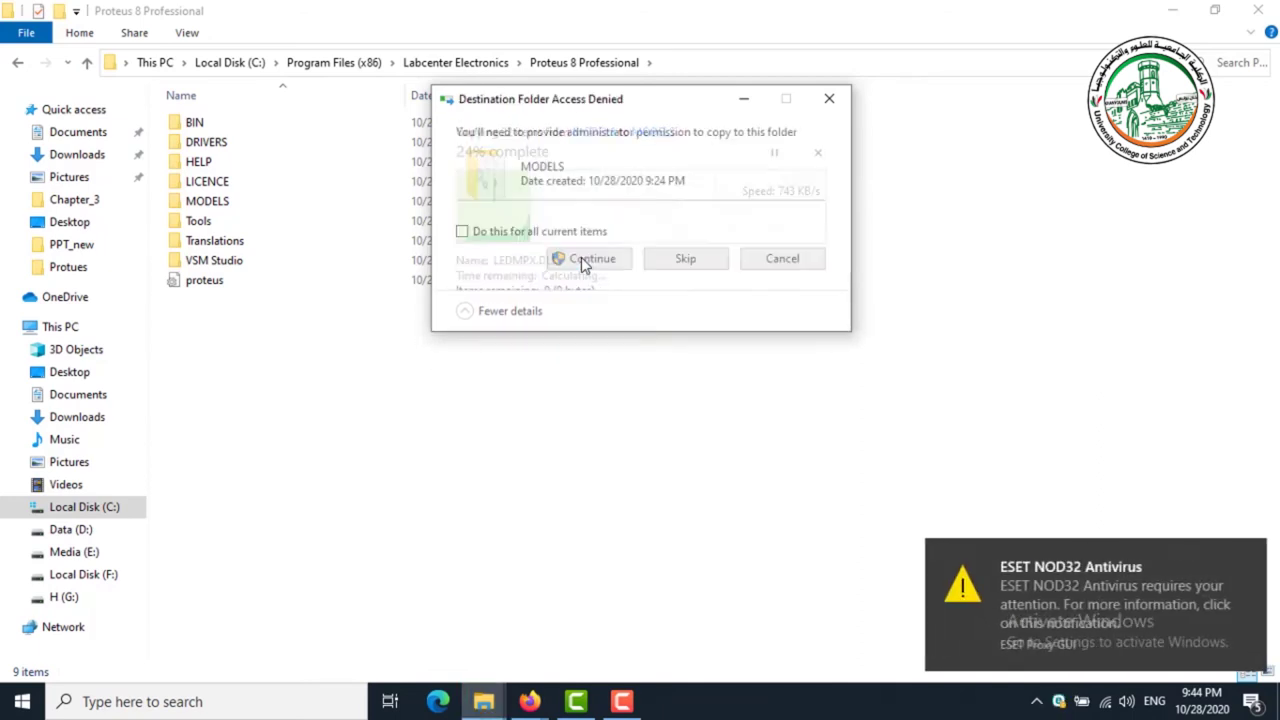
click(585, 260)
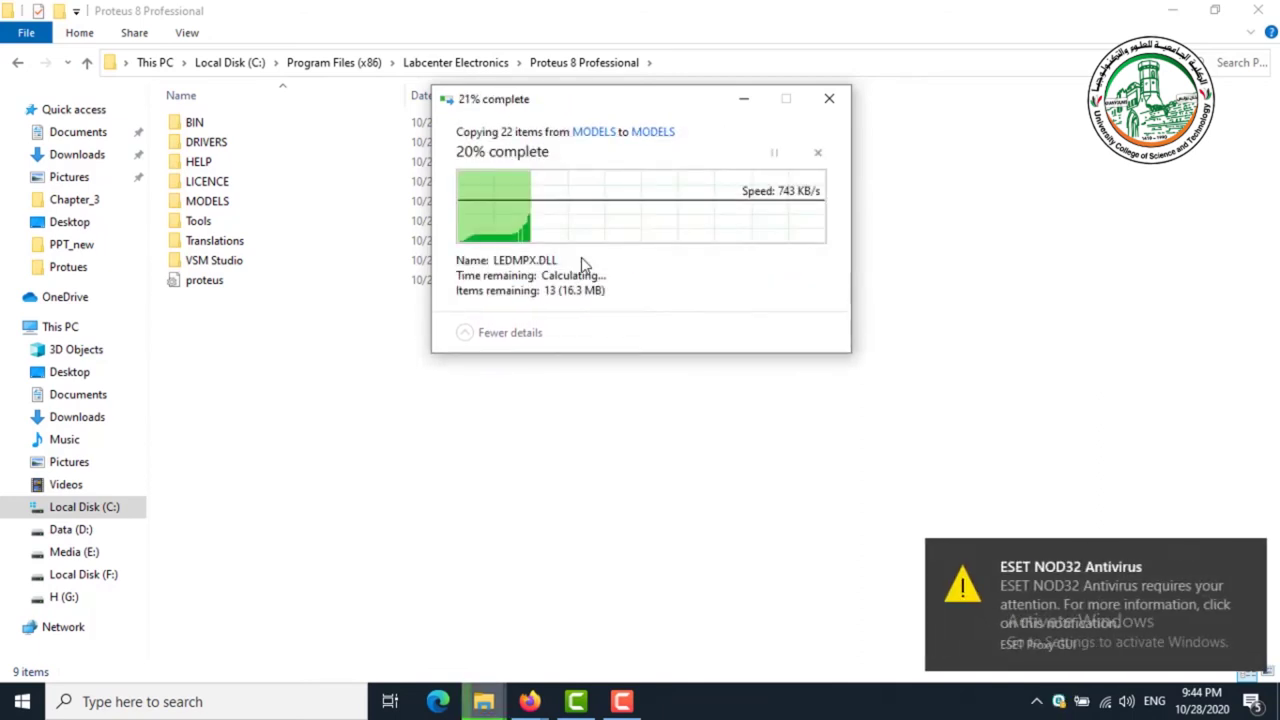
click(470, 232)
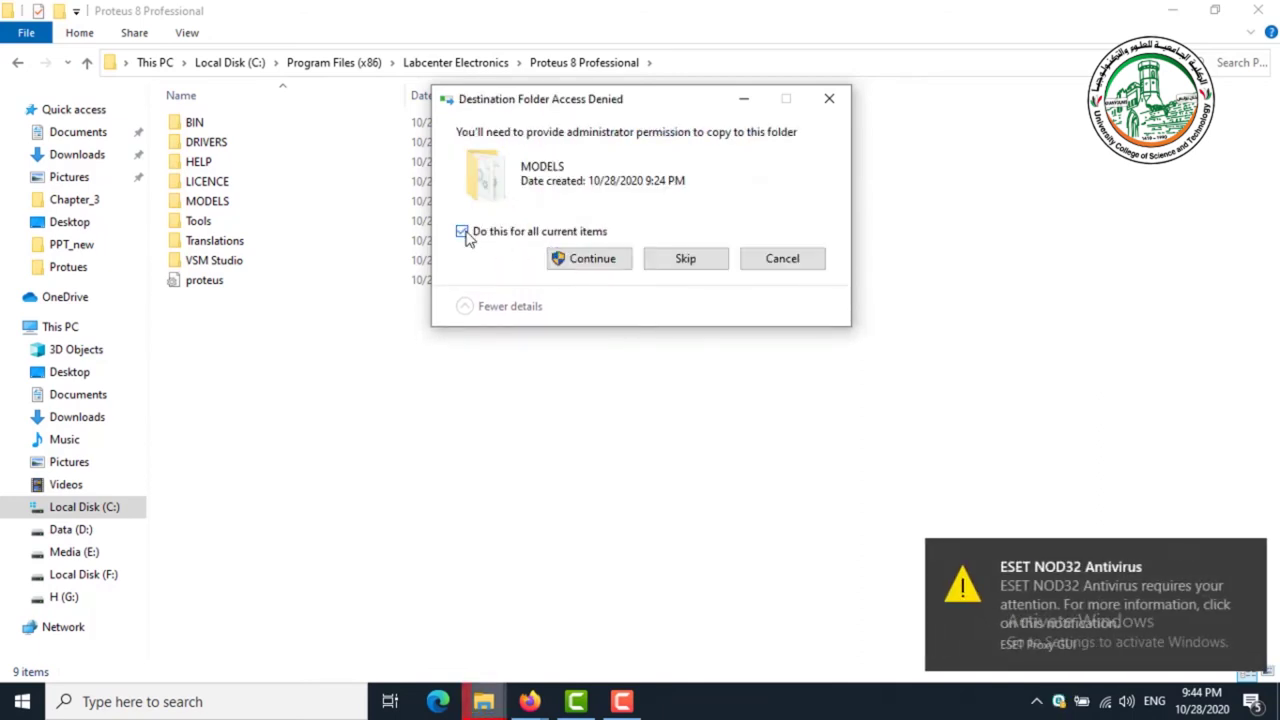
click(588, 259)
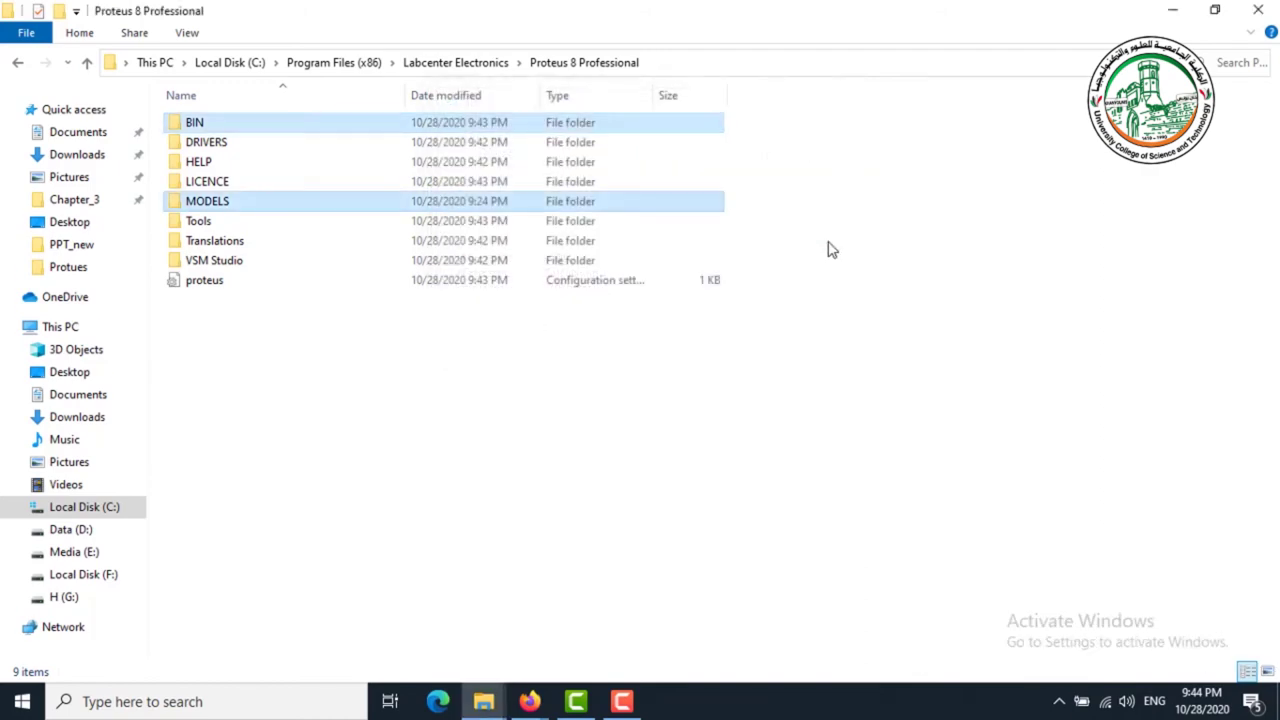
Step: Launch Proteus 8 Professional from the desktop and open Schematic Capture
click(1172, 10)
double_click(63, 513)
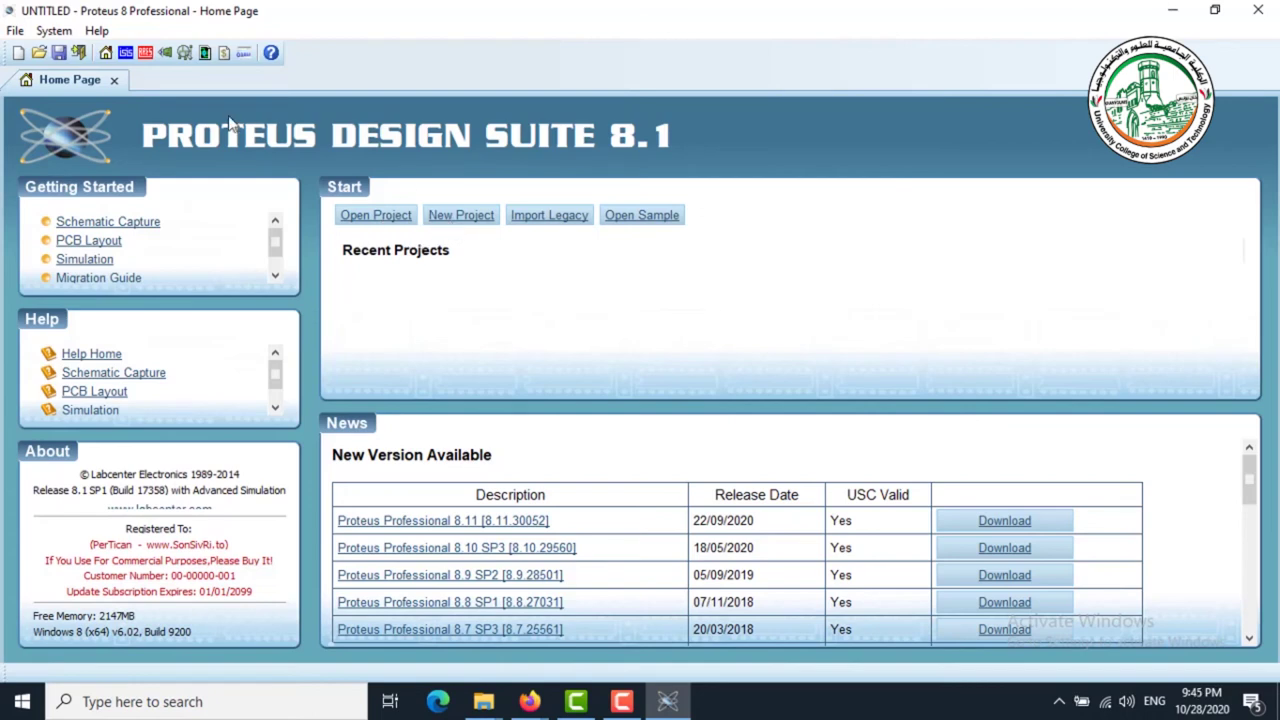
click(127, 57)
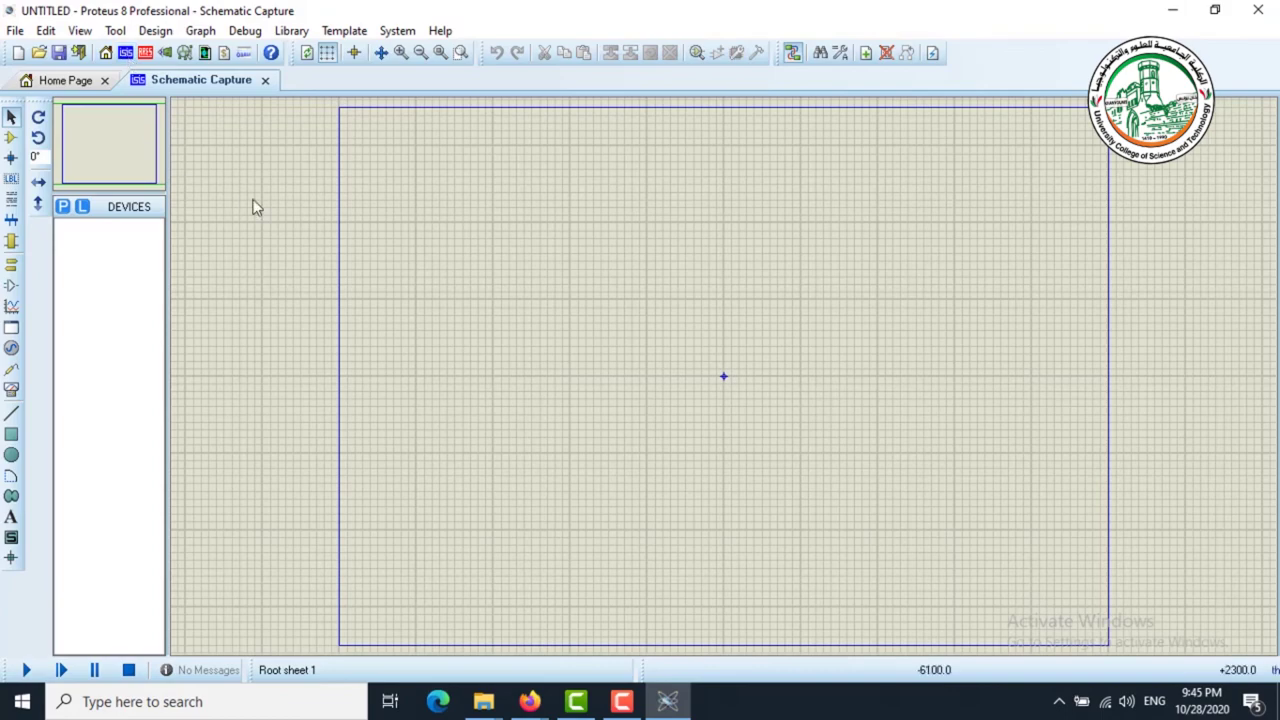
Step: Find the generic resistor RES in the device library and place one on the sheet just above the origin
click(62, 207)
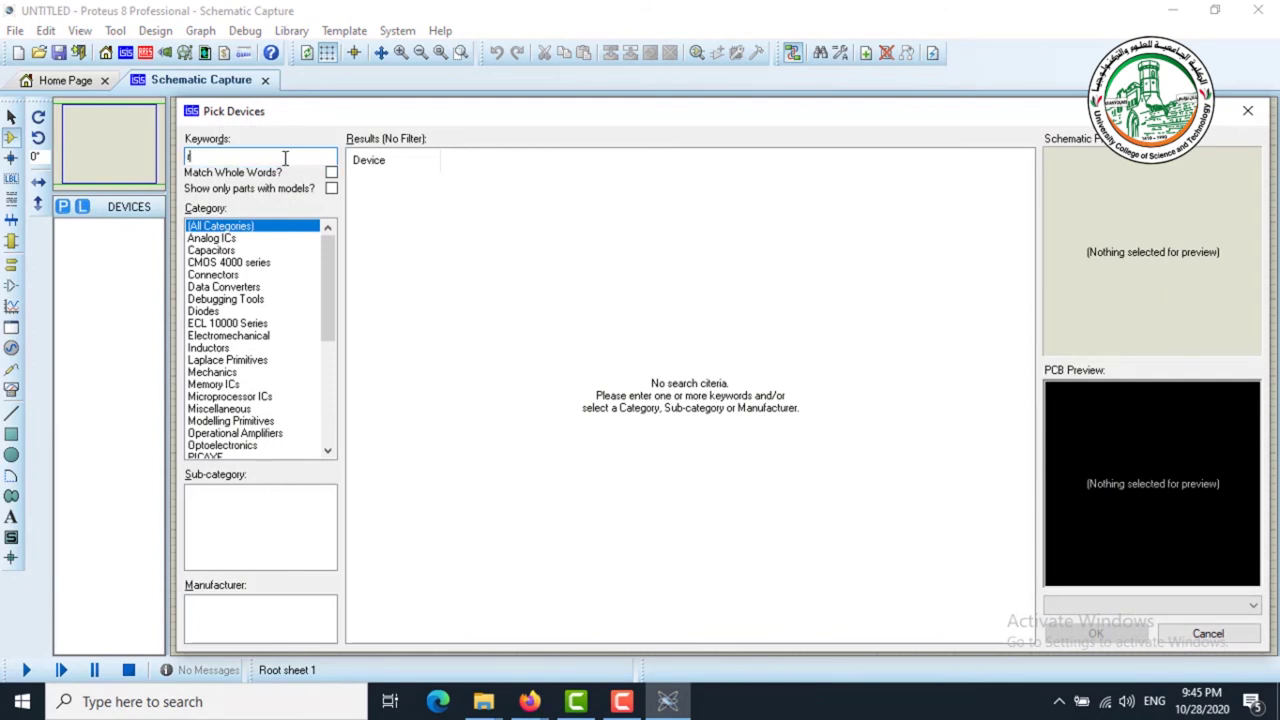
text(res)
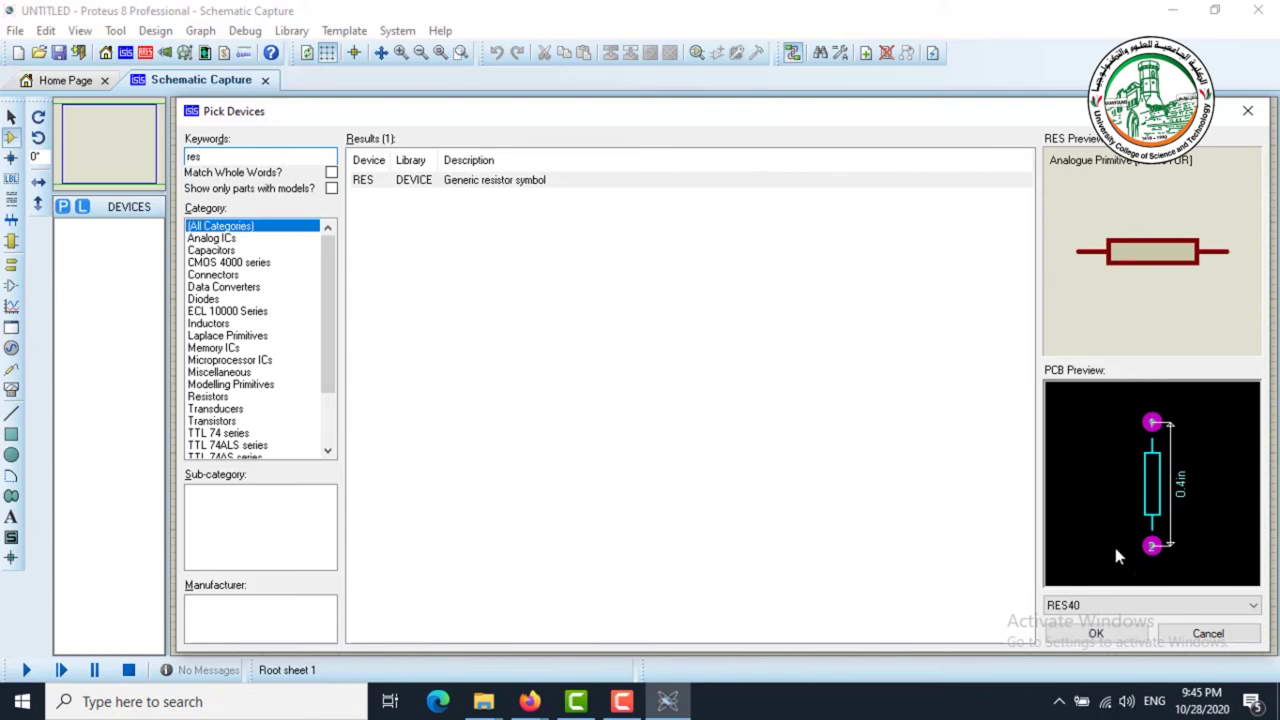
click(1100, 634)
click(685, 345)
click(719, 332)
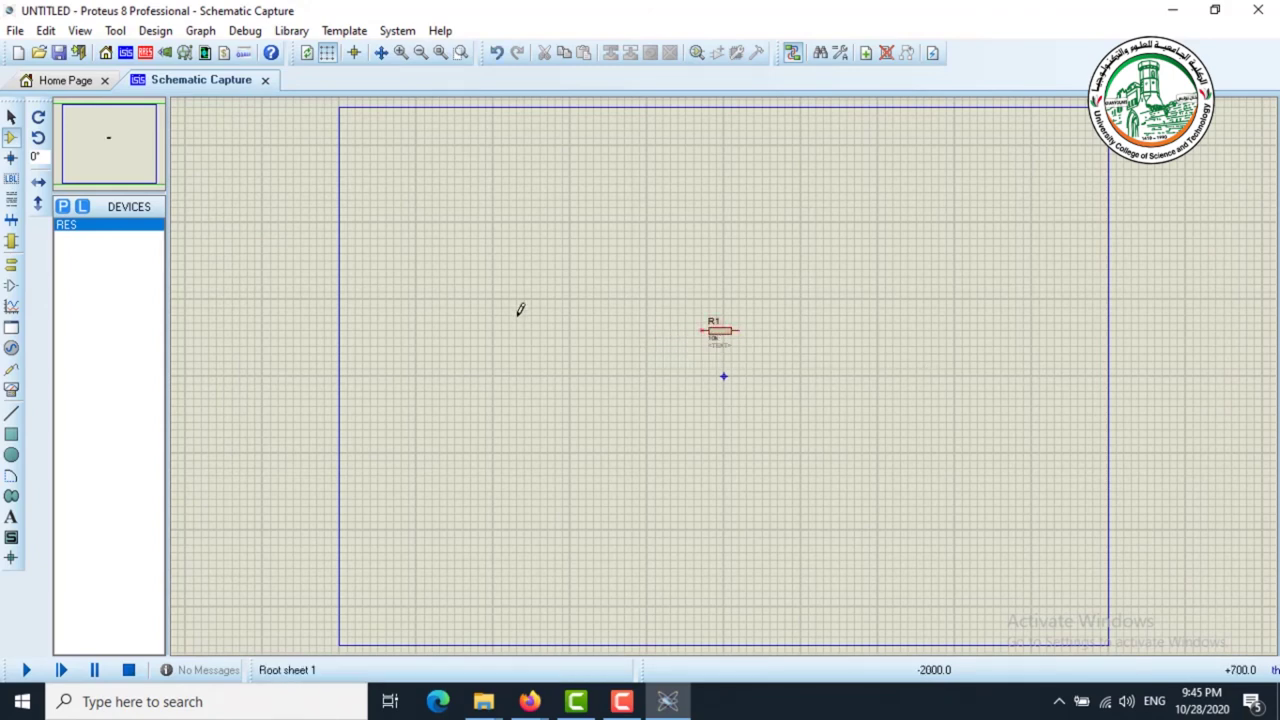
Step: Search the device library for PIC16, pick the PIC16C54 microcontroller, and place it on the sheet below and left of the resistor
click(66, 207)
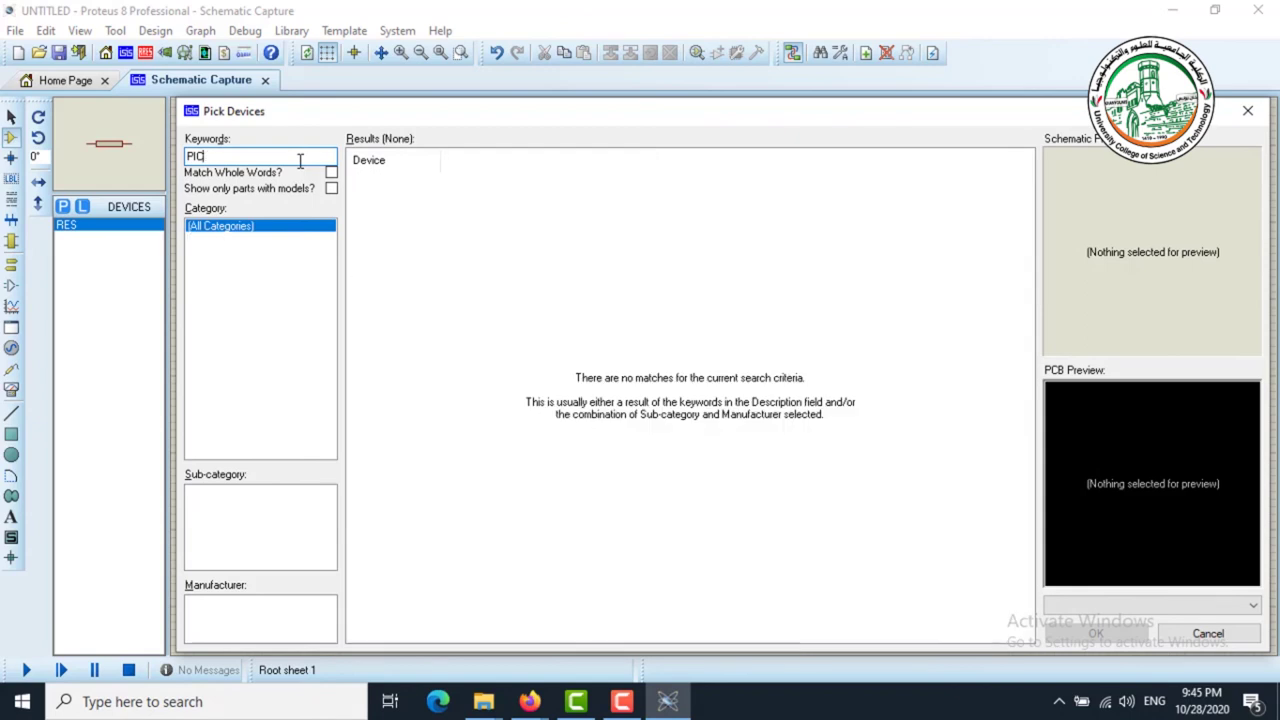
text(8F)
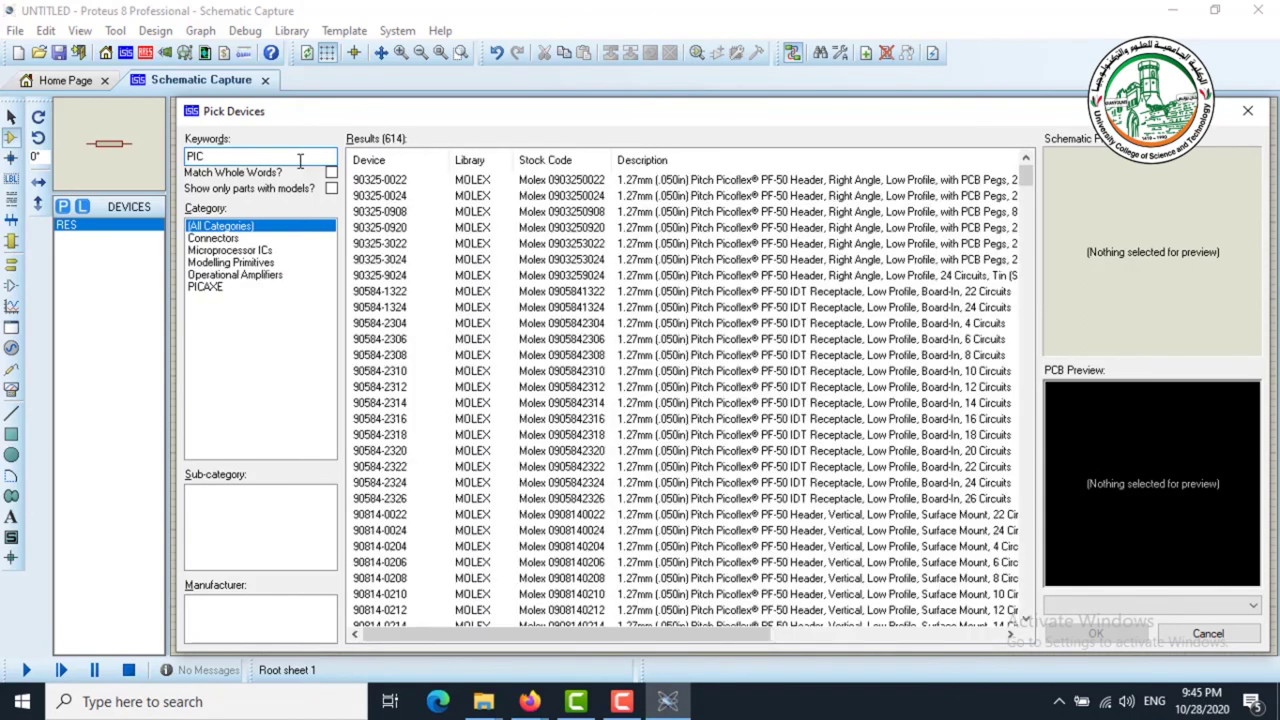
text(F1)
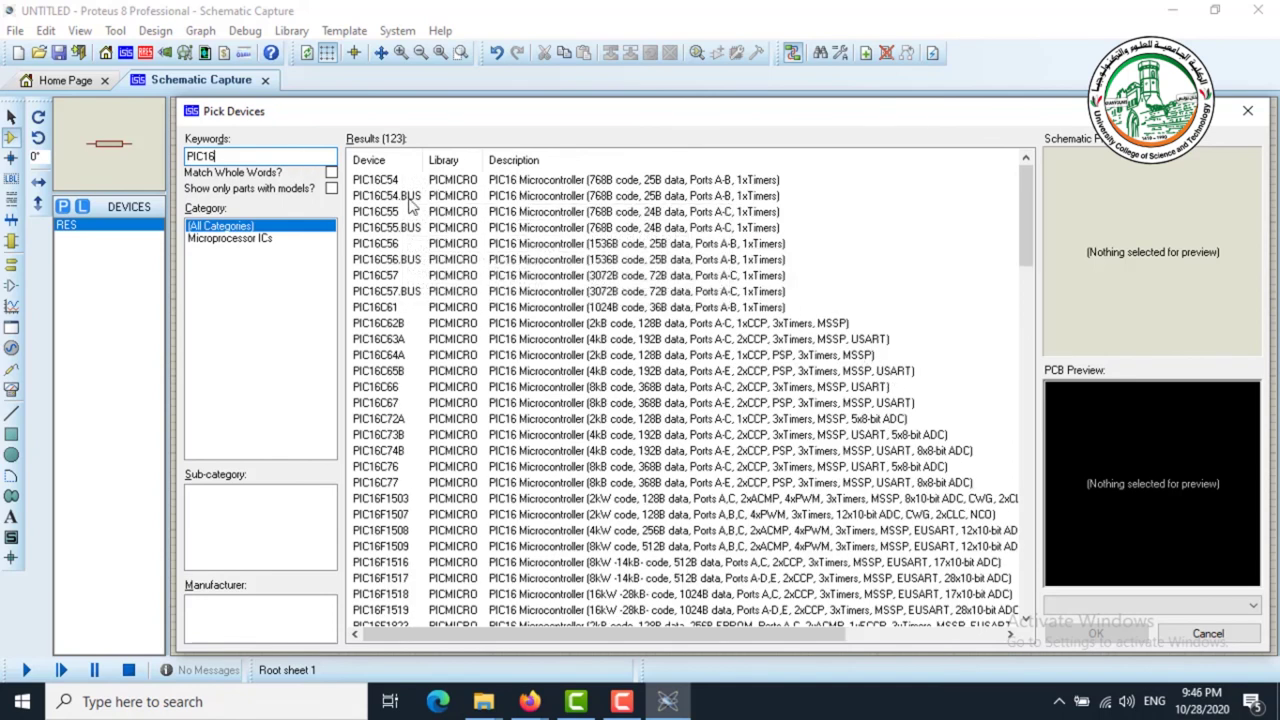
mouse_move(404, 205)
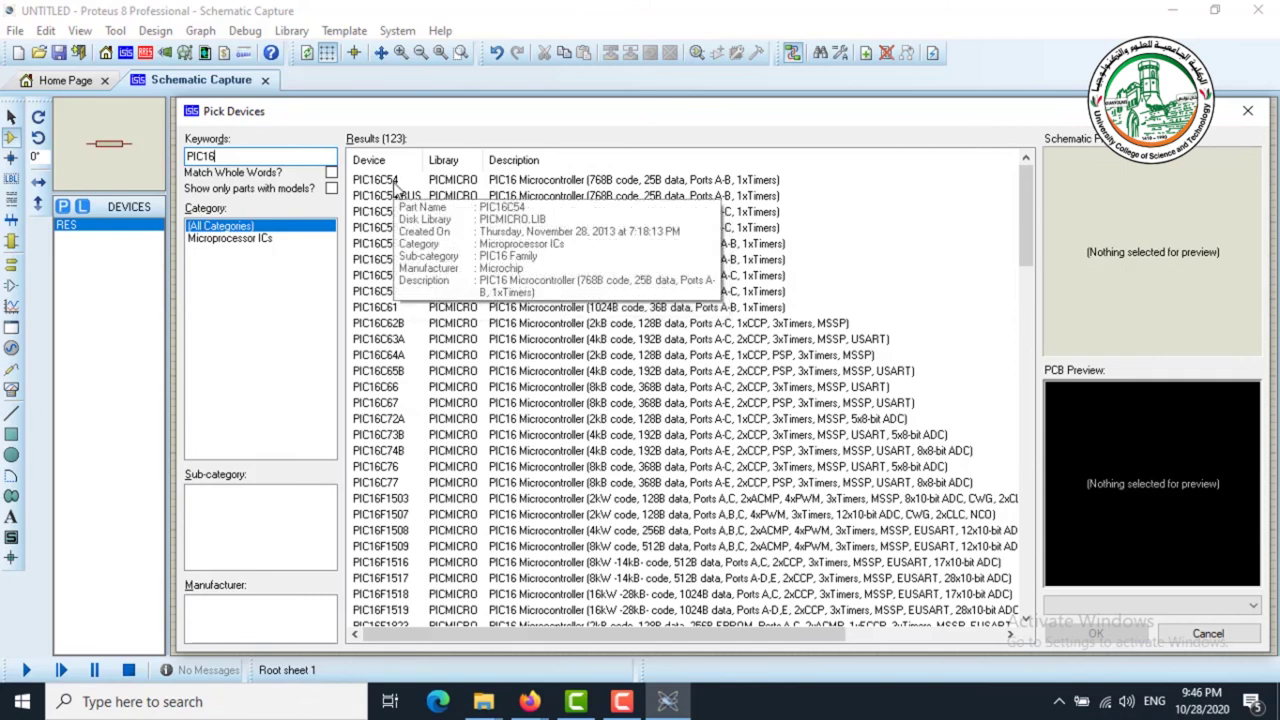
double_click(466, 184)
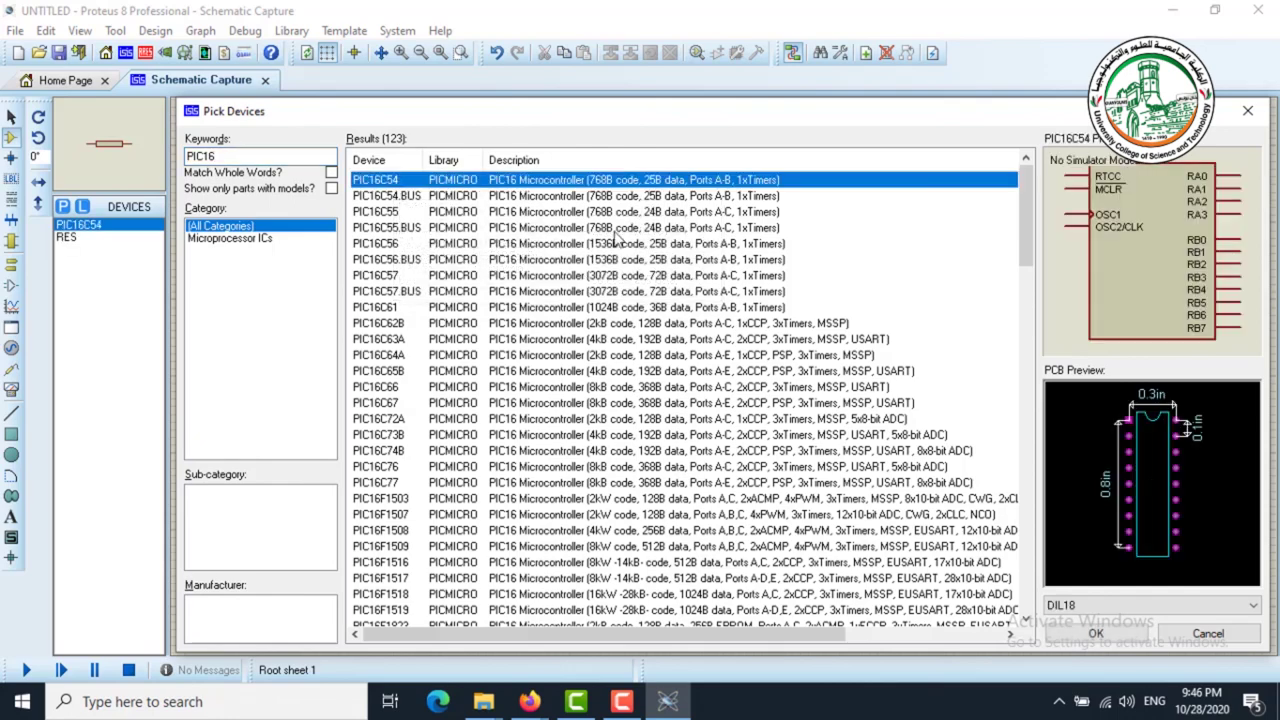
click(1096, 633)
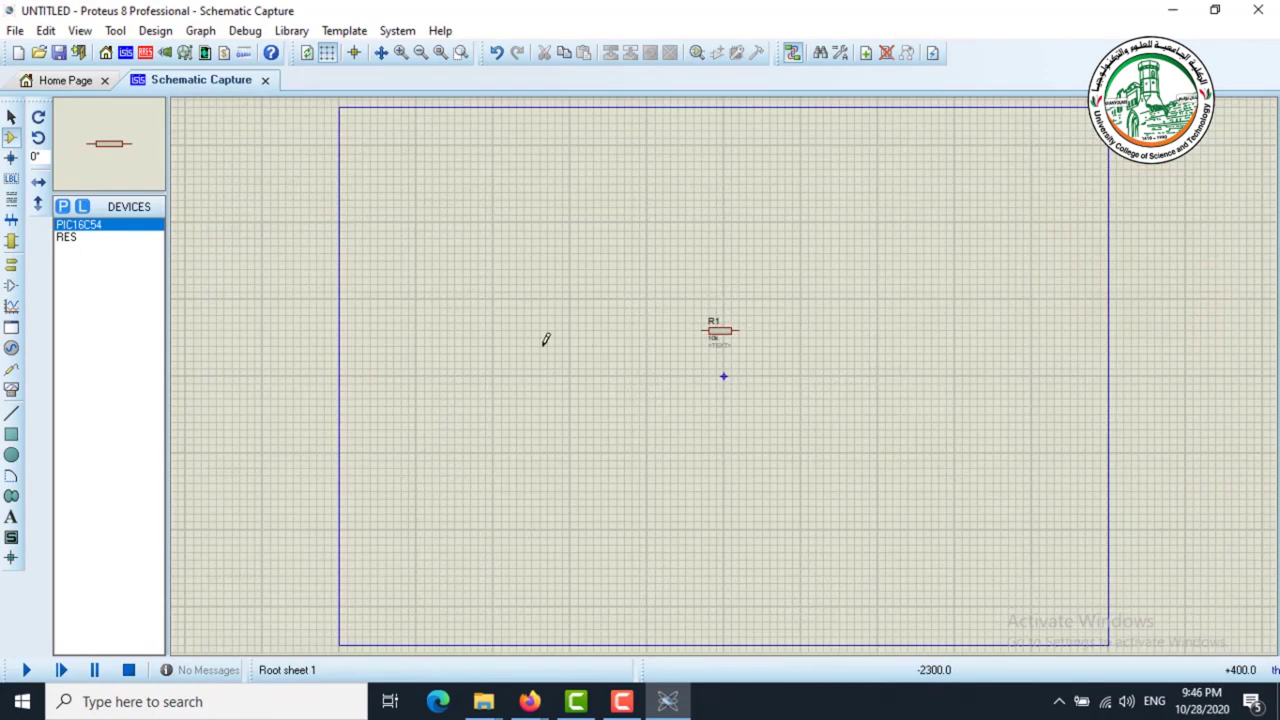
click(586, 437)
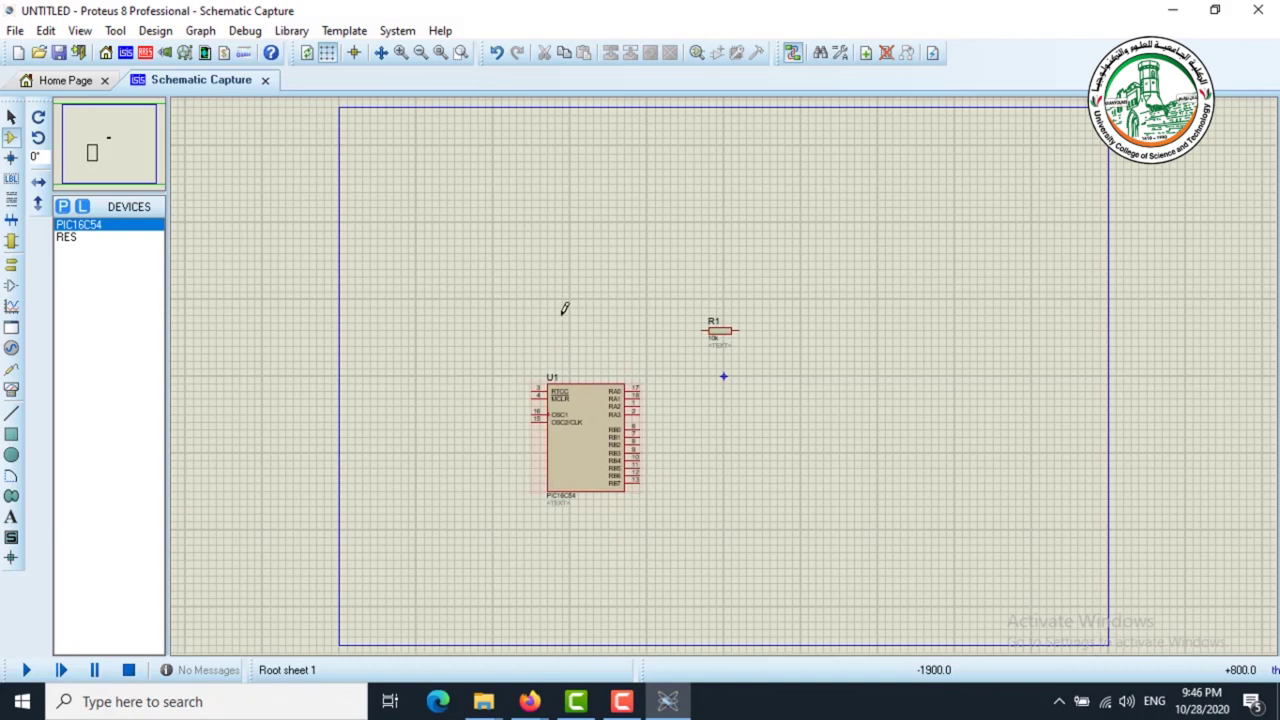
drag(466, 308, 723, 575)
click(855, 480)
right_click(612, 429)
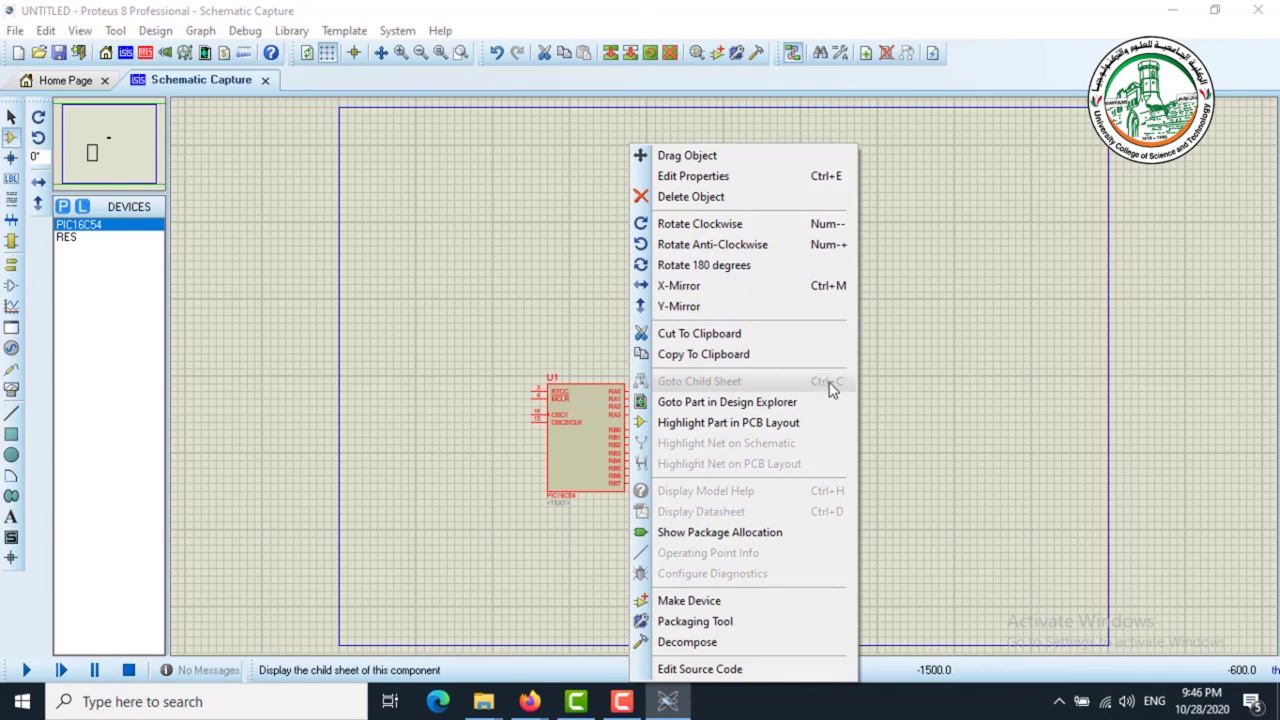
click(932, 359)
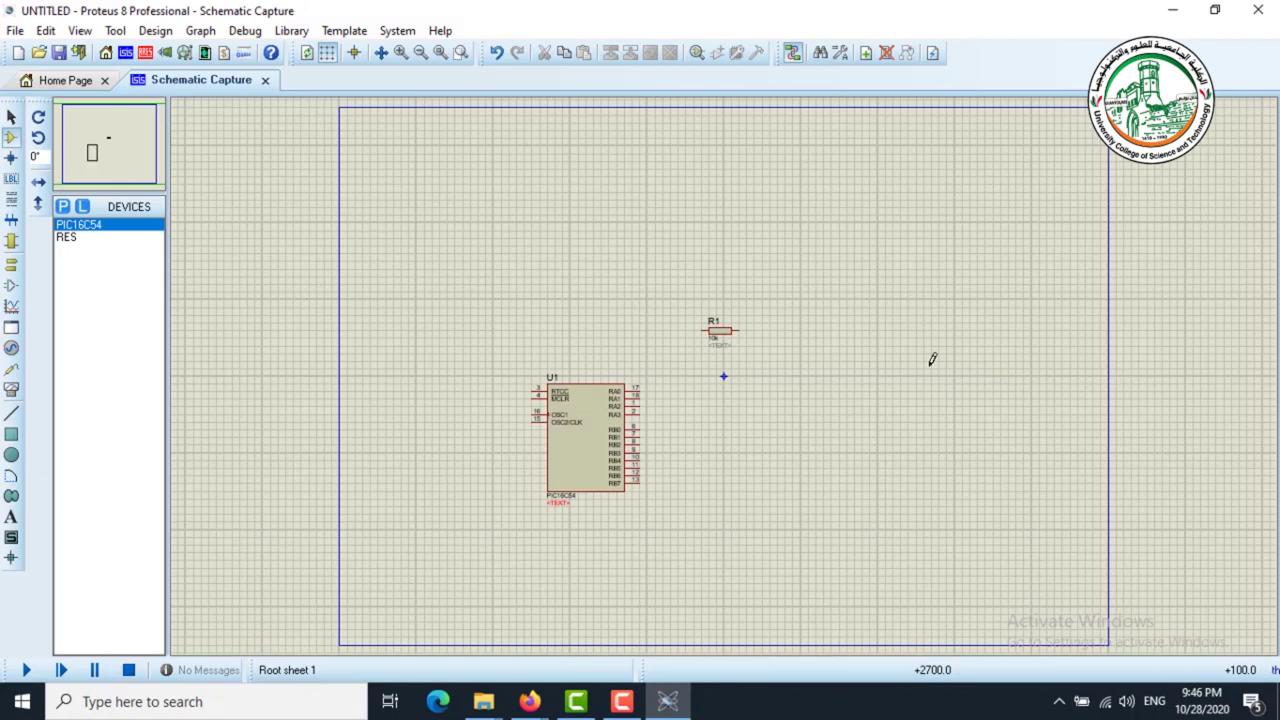
right_click(634, 408)
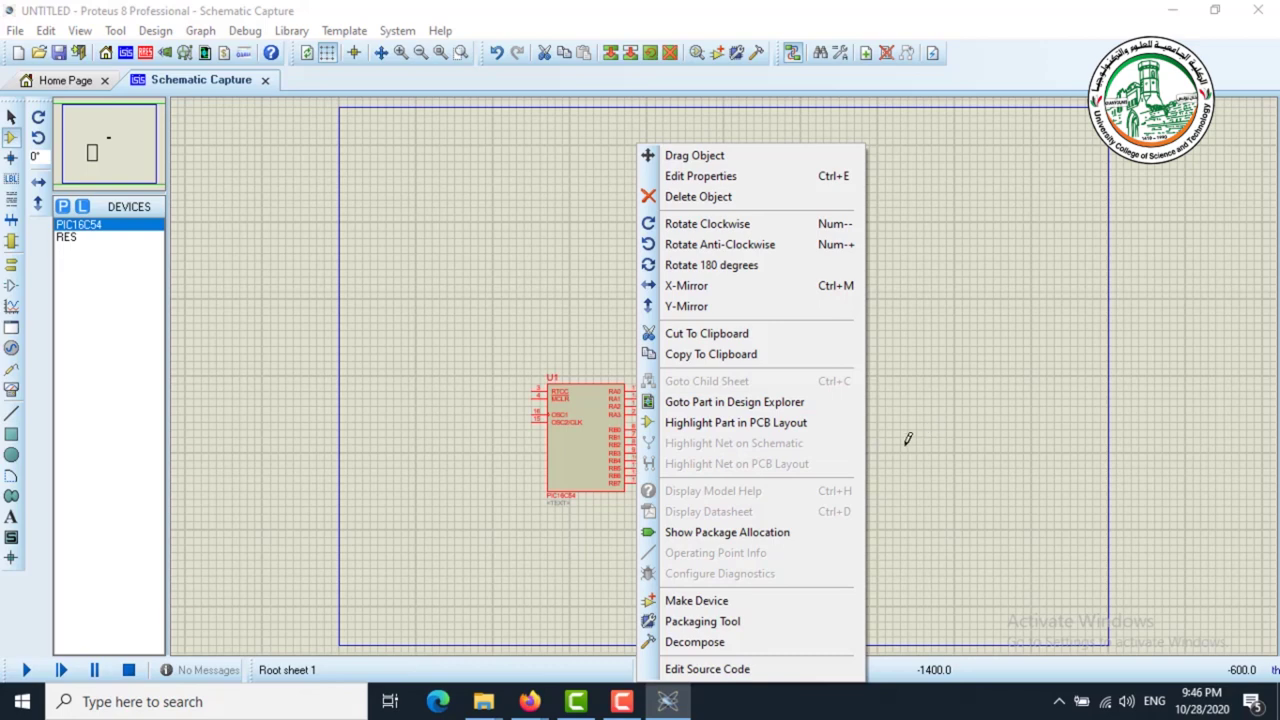
click(960, 428)
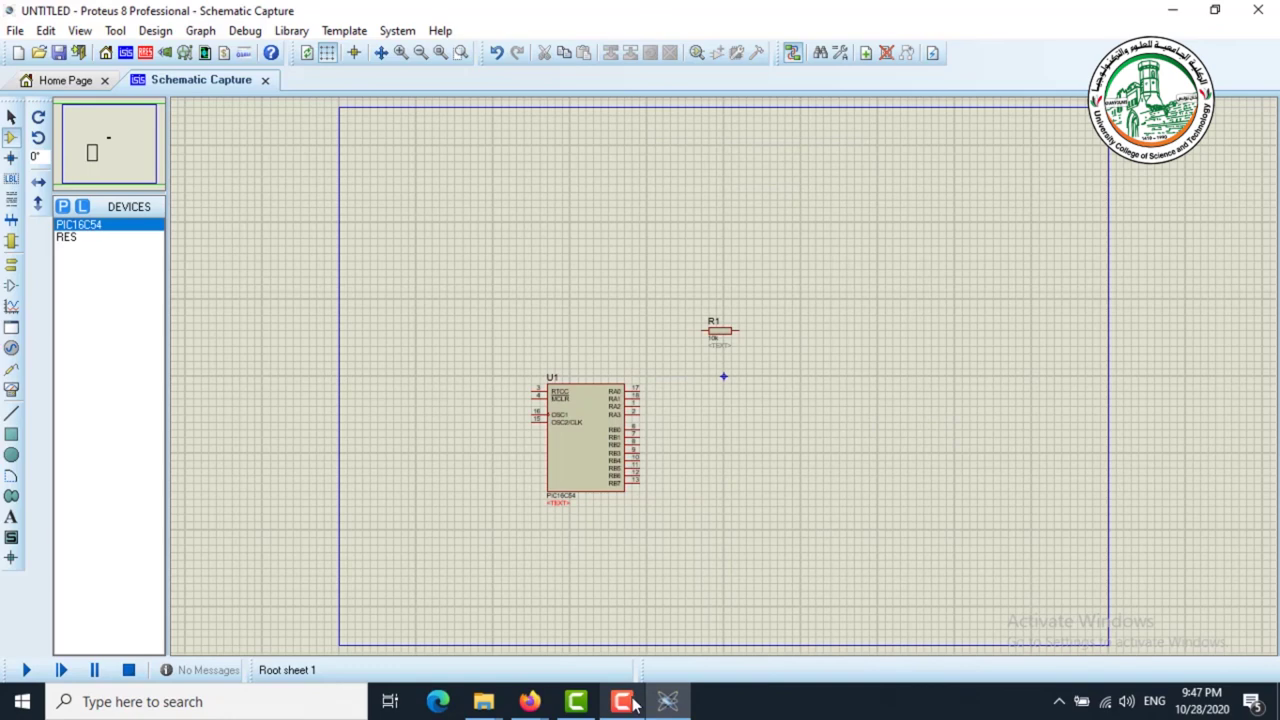
mouse_move(626, 706)
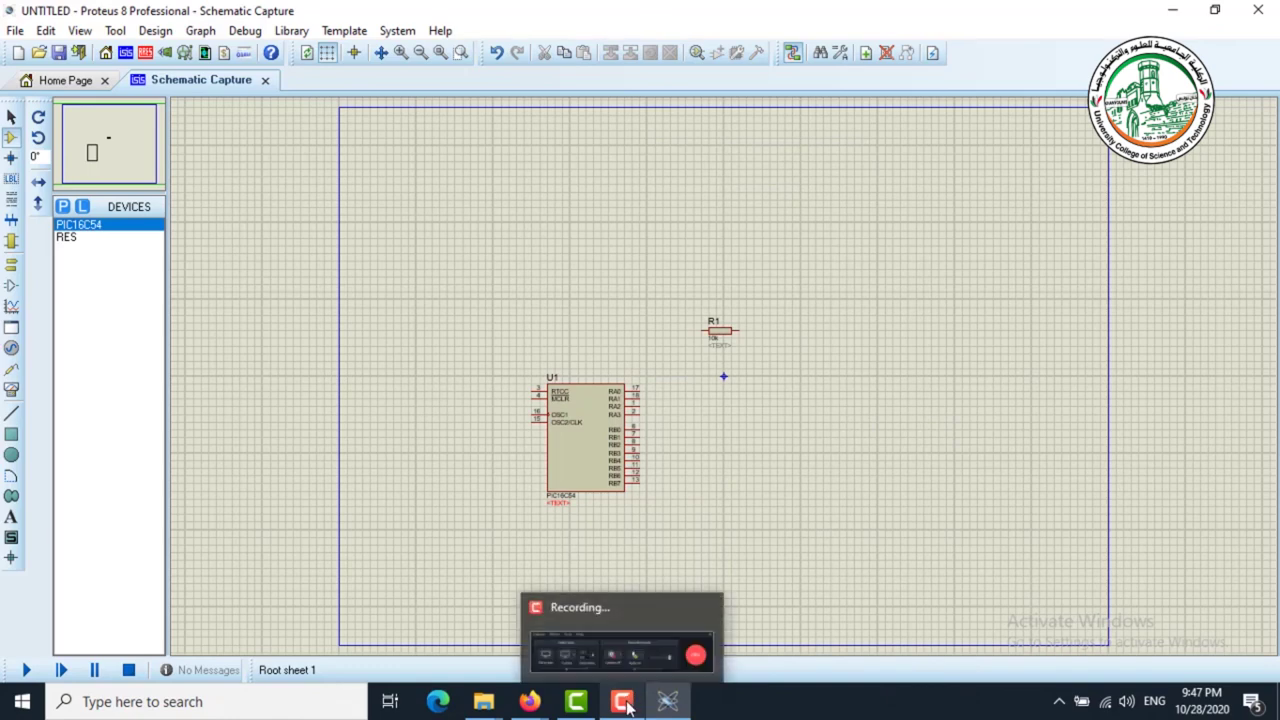
click(626, 706)
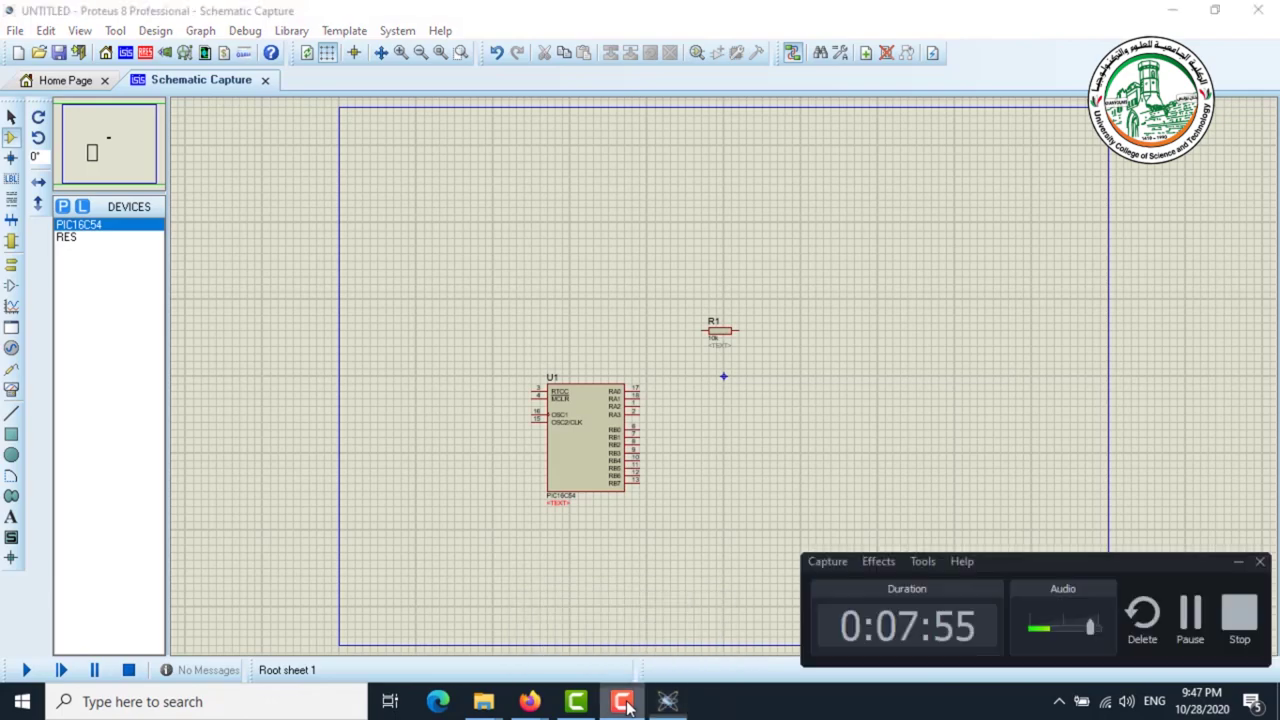